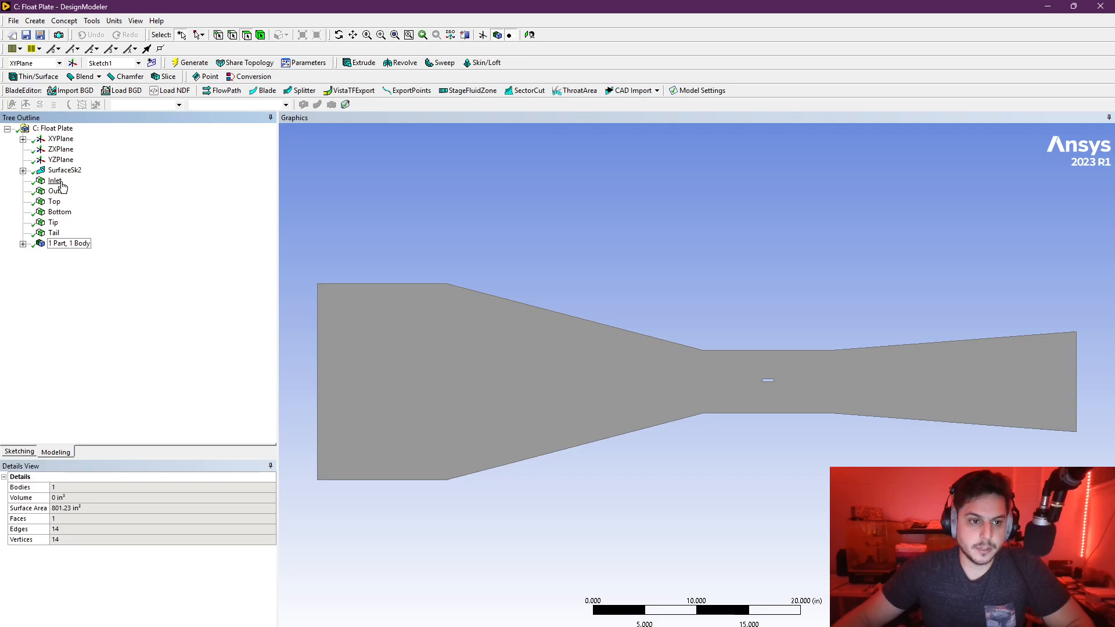
- Review the details of the SurfaceSk2 feature that forms the flow domain
click(65, 170)
click(92, 21)
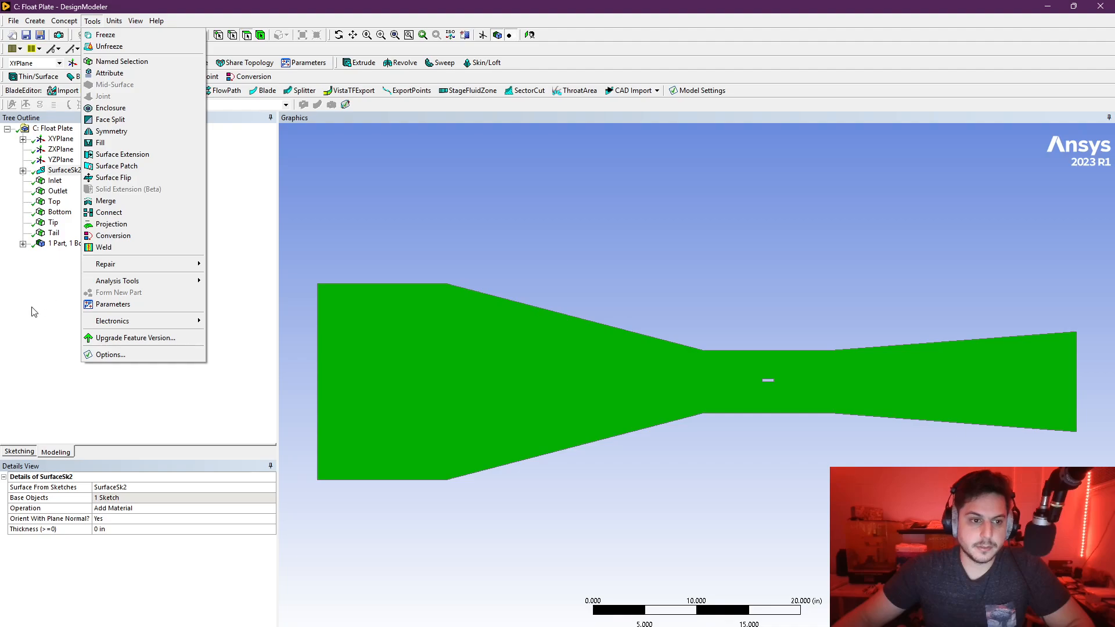
click(66, 225)
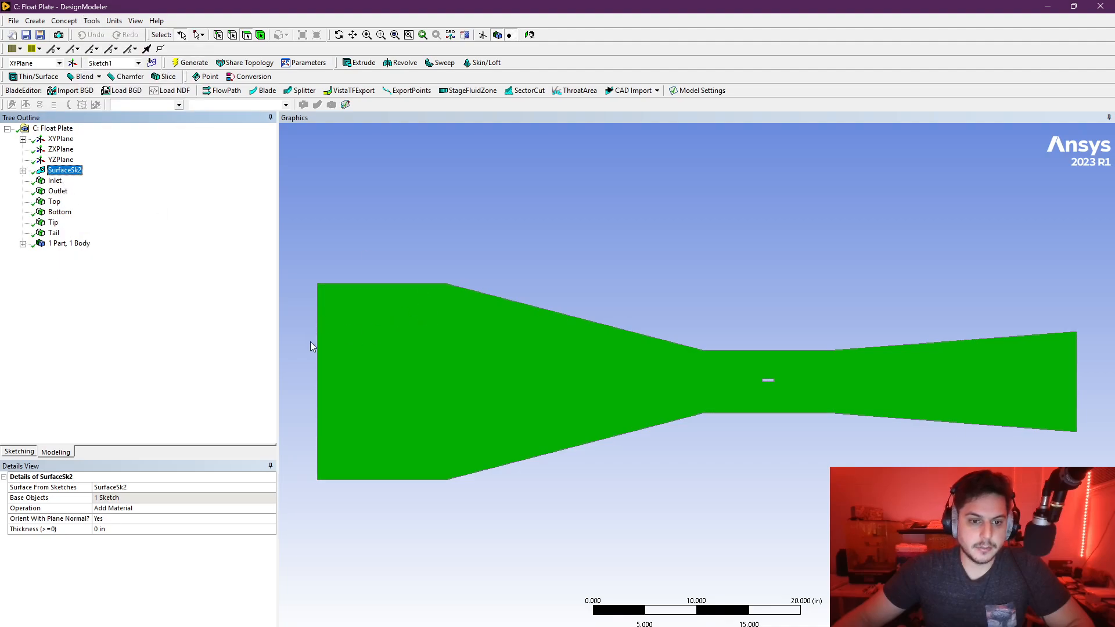
- Inspect the Inlet named selection and its edge at the wide end of the channel
click(55, 180)
scroll(296, 343, up, 2)
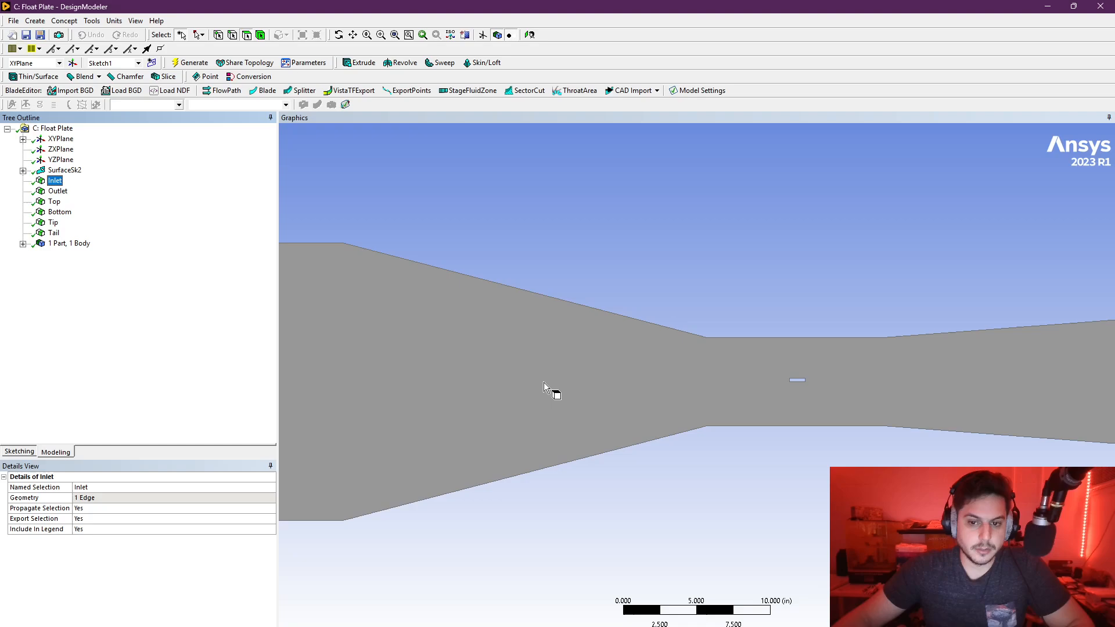
click(353, 35)
drag(410, 292, 801, 226)
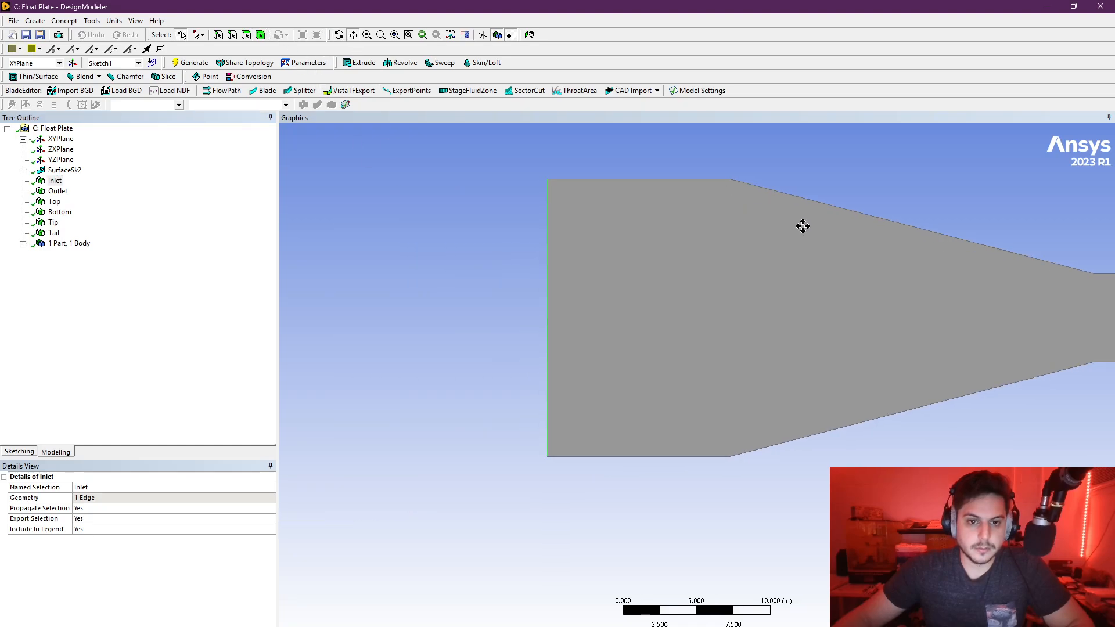
scroll(594, 306, up, 2)
scroll(527, 316, down, 2)
scroll(517, 326, up, 3)
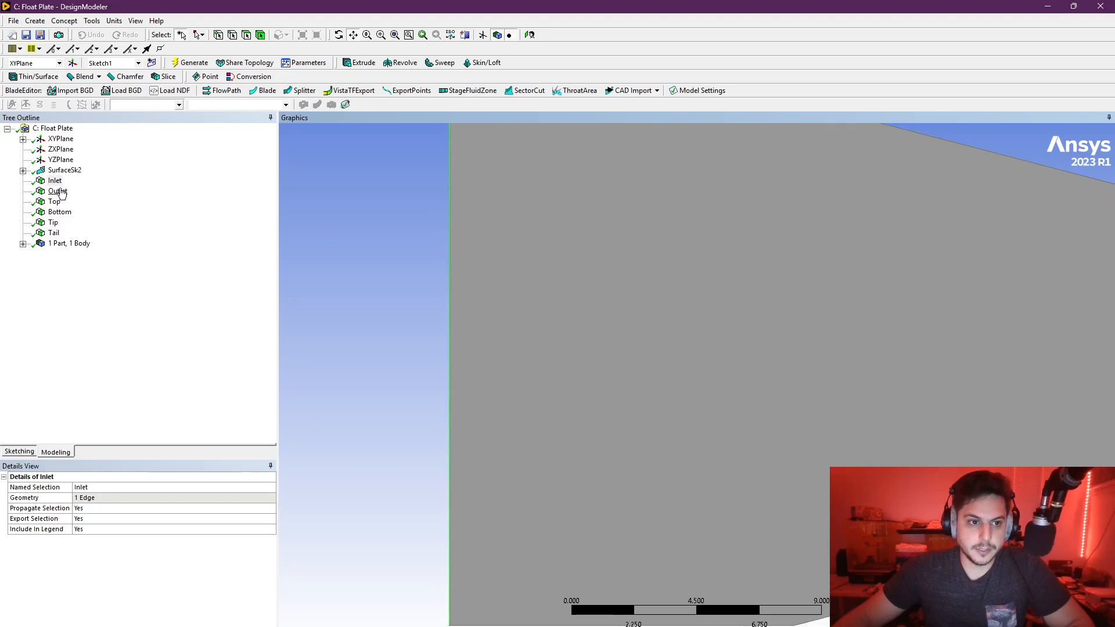
- Inspect the Outlet named selection and its edge at the far end of the diverging section
click(61, 193)
scroll(281, 288, down, 4)
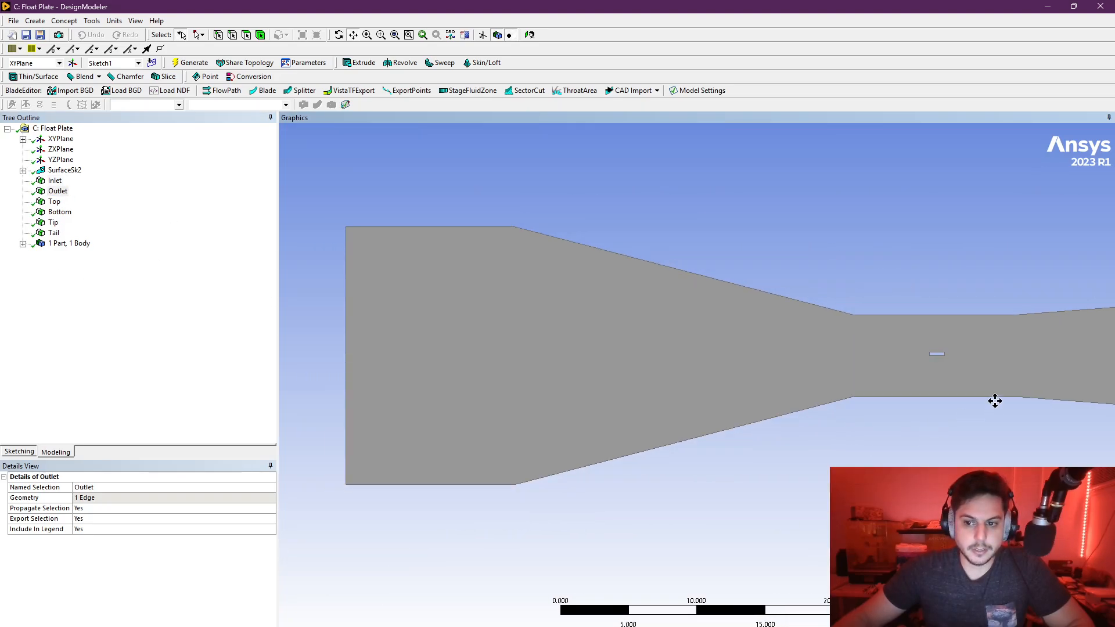
drag(995, 401, 649, 381)
scroll(656, 377, up, 3)
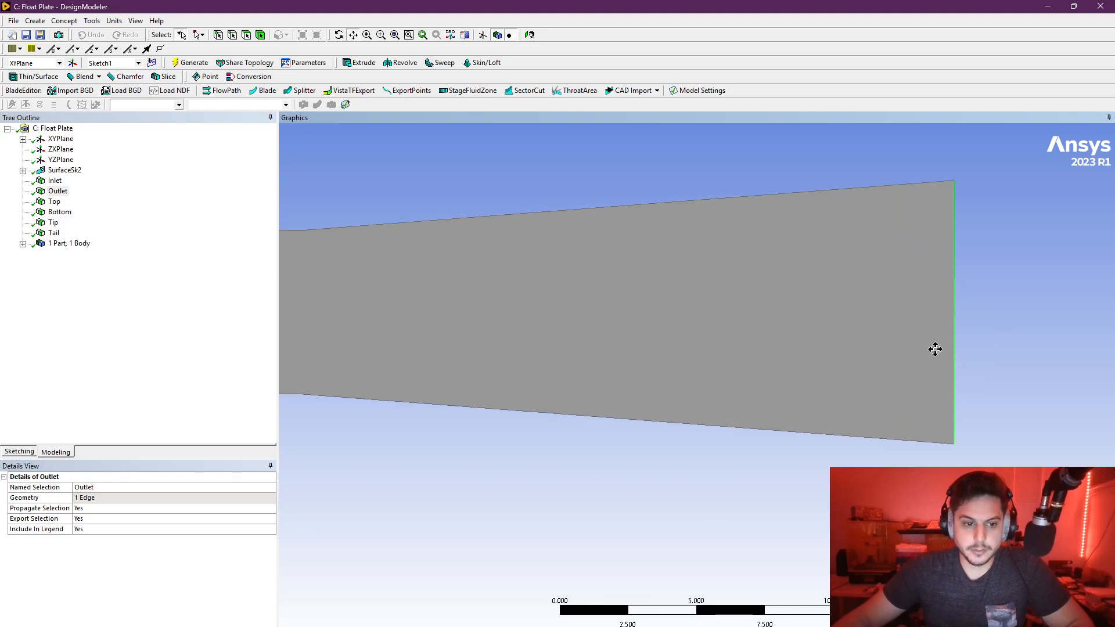
drag(363, 309, 594, 301)
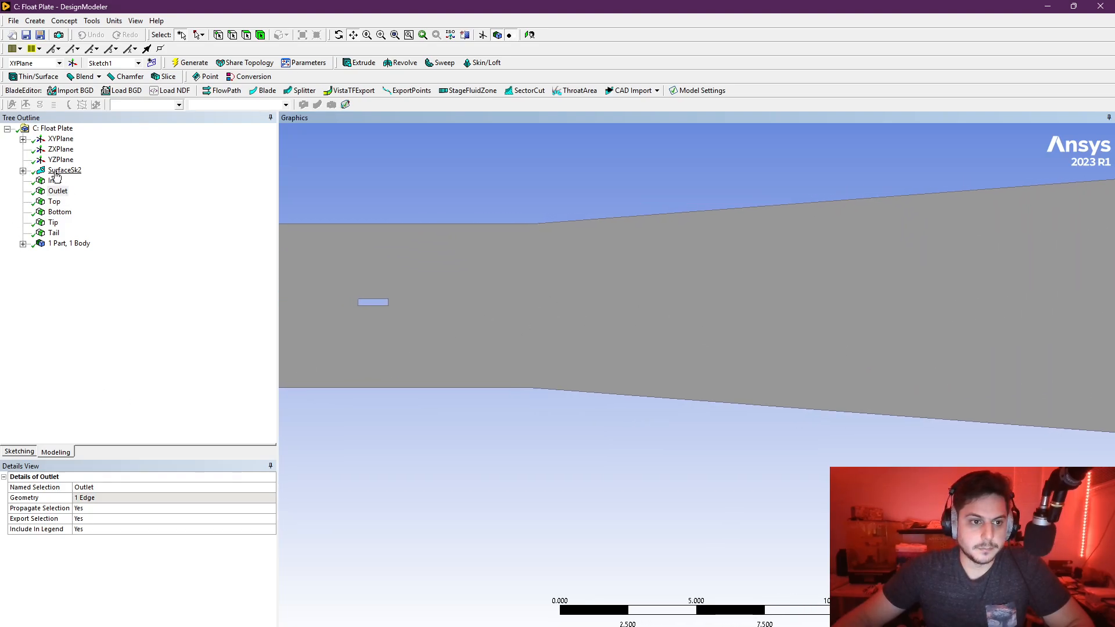
- Examine the Top, Bottom, Tip and Tail named selections on the edges of the small plate cutout
click(64, 170)
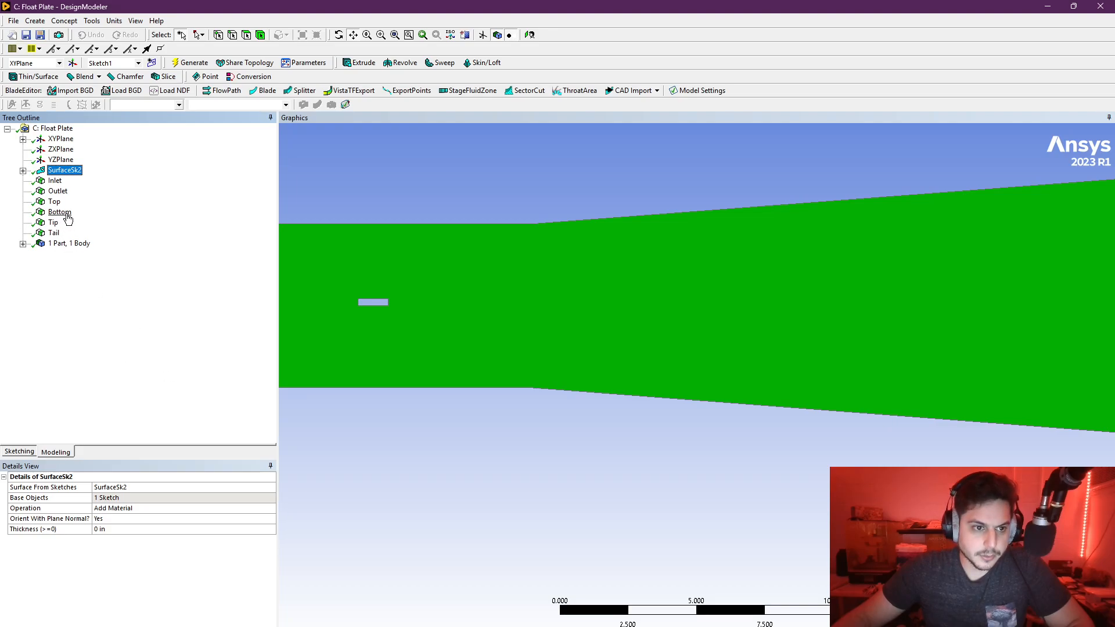
scroll(360, 309, up, 4)
drag(358, 298, 870, 296)
scroll(715, 277, up, 4)
drag(704, 211, 615, 287)
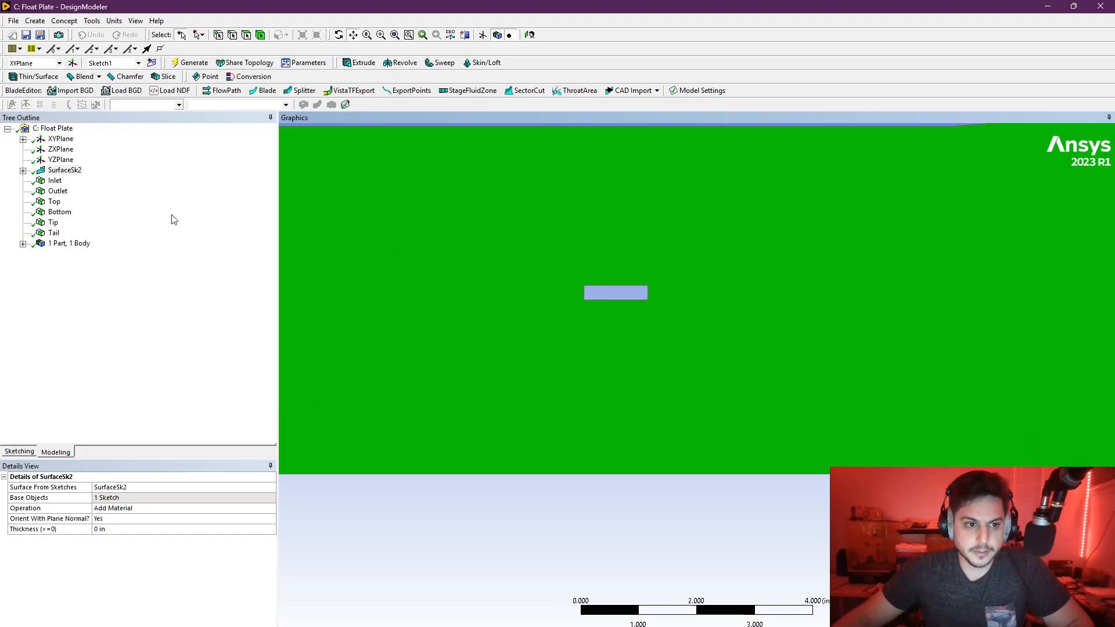
click(54, 202)
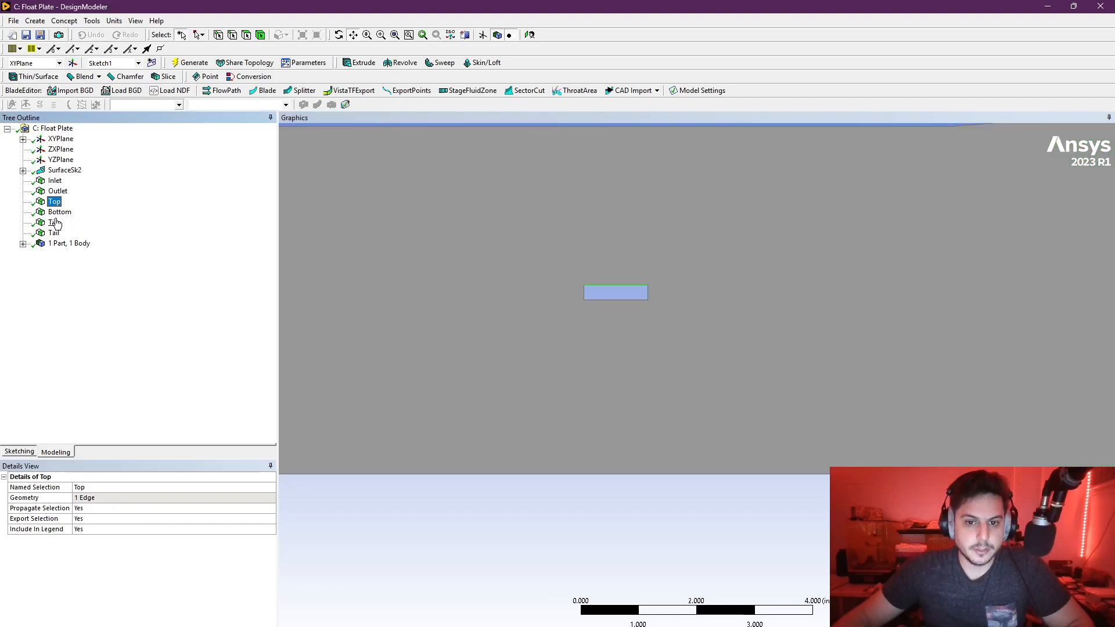
click(60, 213)
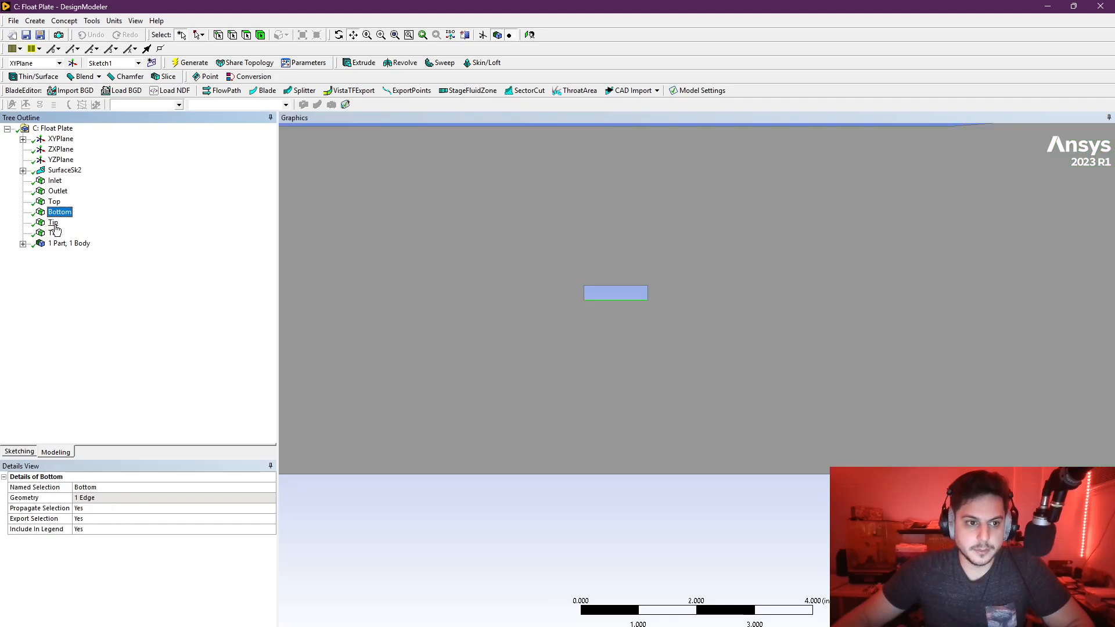
click(53, 224)
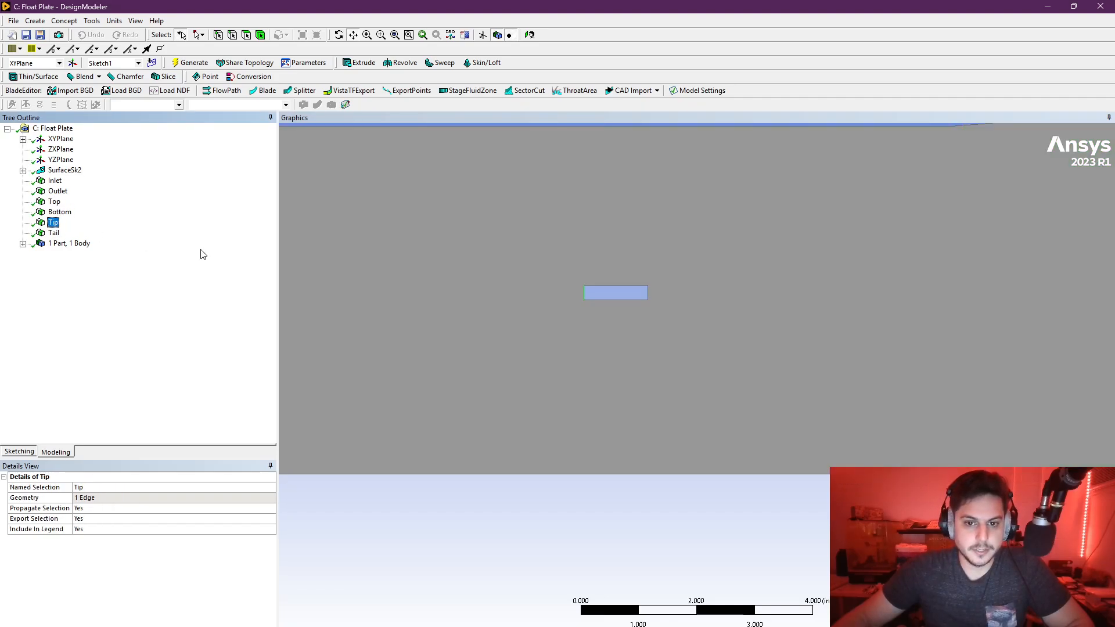
click(53, 233)
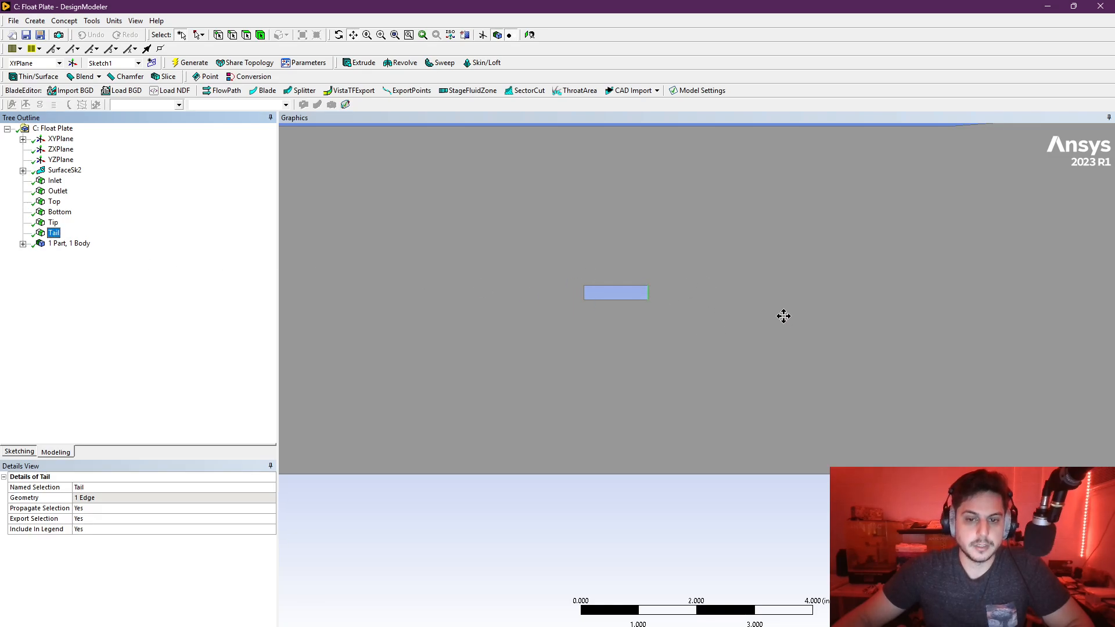
- Check the details of the Surface Body under the part, including its Fluid/Solid setting
middle_drag(500, 250, 700, 305)
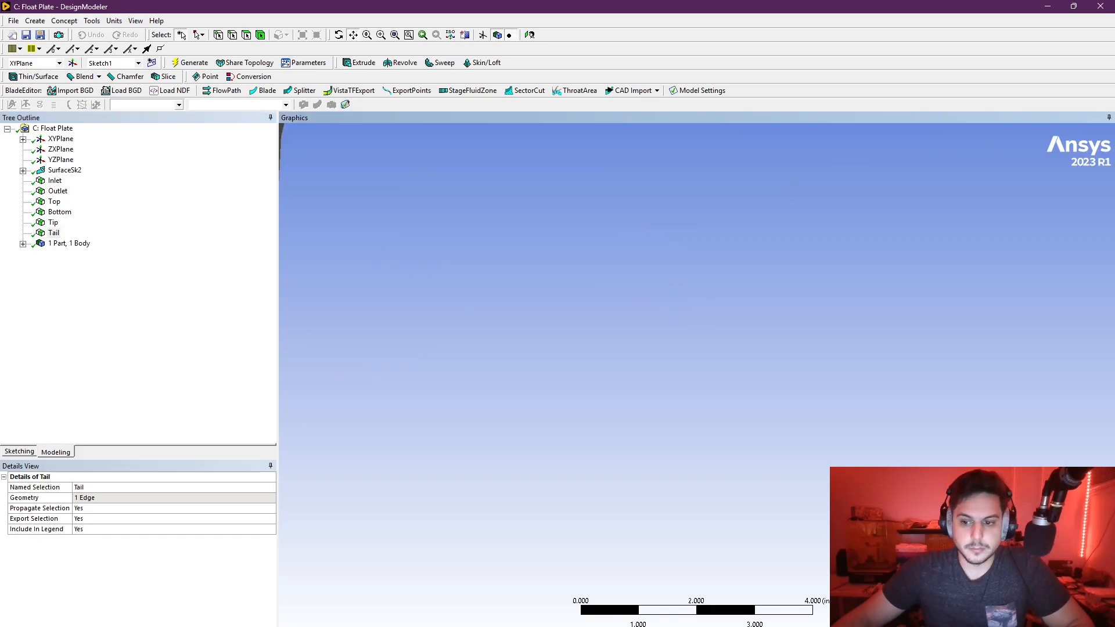
click(1078, 585)
scroll(684, 346, down, 7)
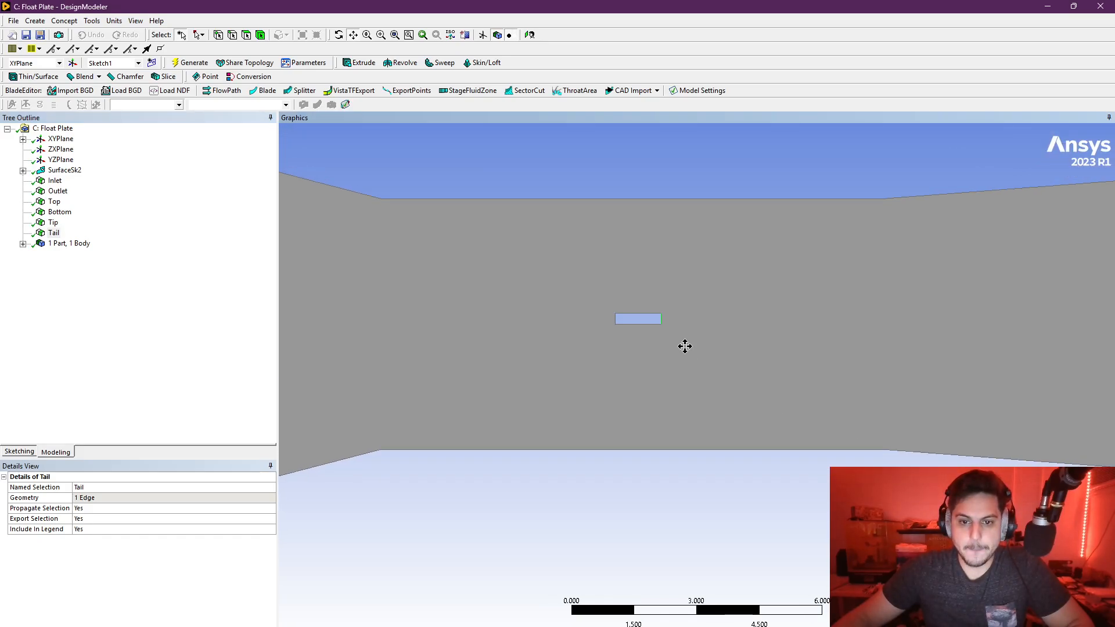
scroll(610, 321, down, 1)
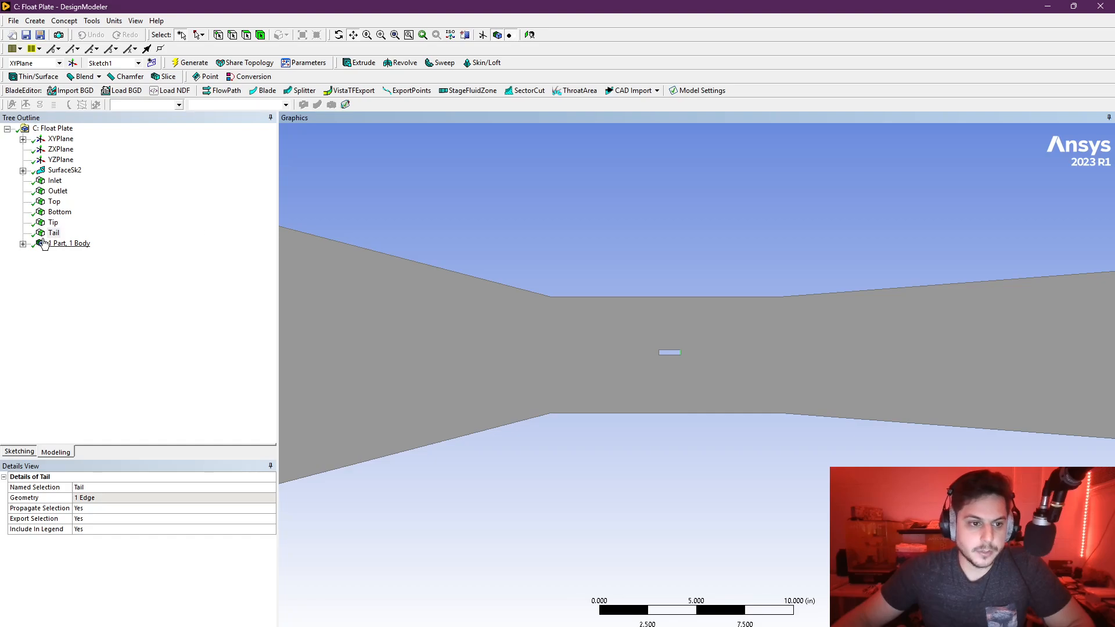
click(23, 244)
click(81, 255)
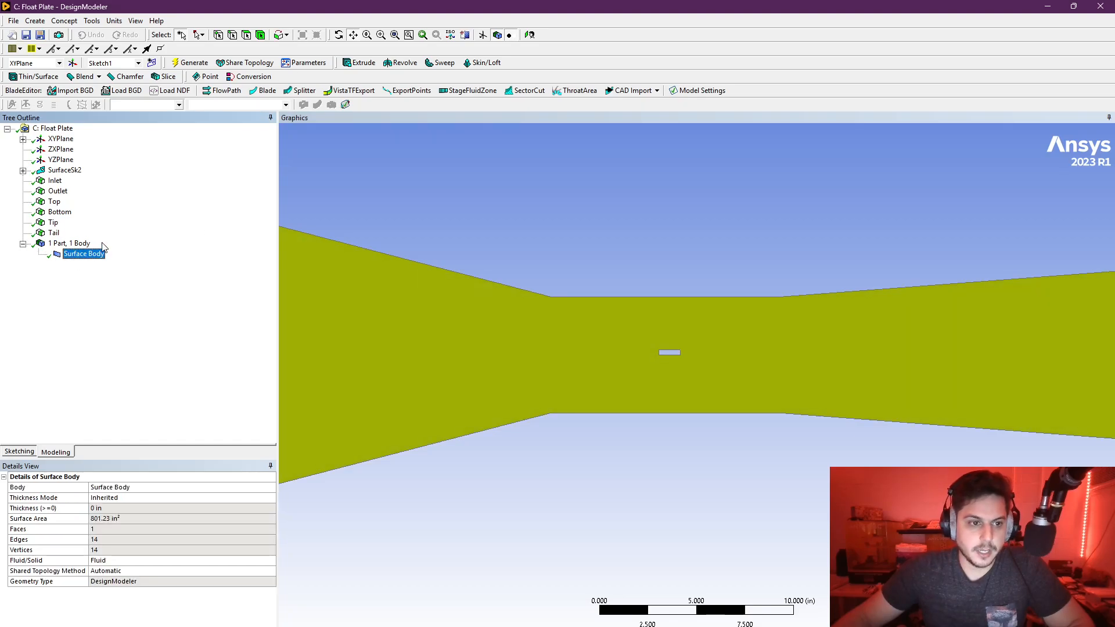
click(54, 233)
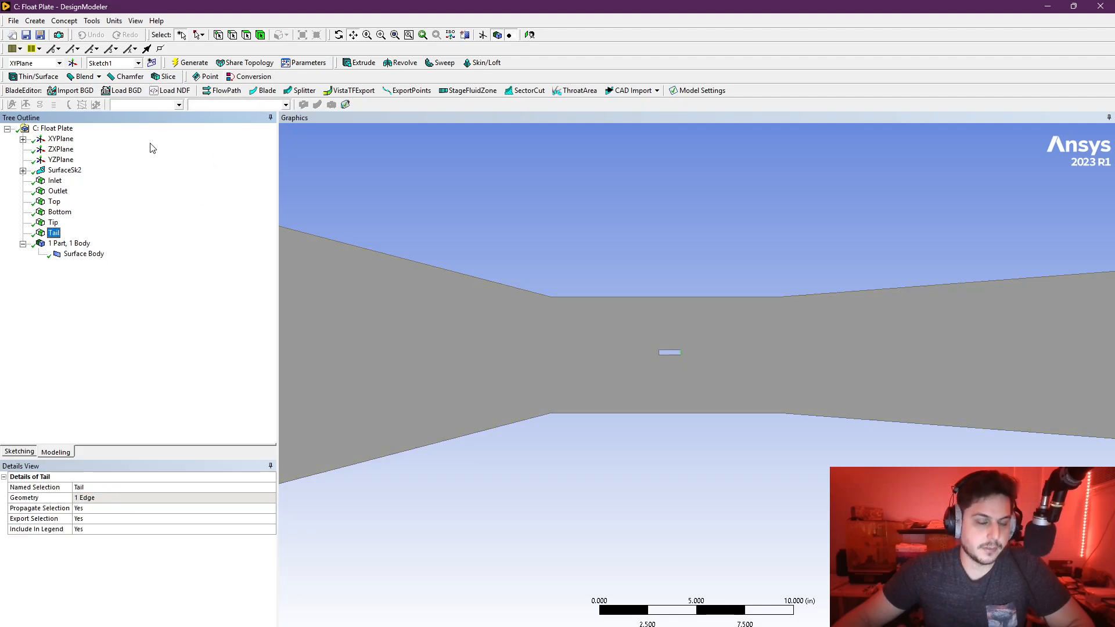
- Show Sketch1 of the XYPlane and inspect its lines around the plate cutout
click(23, 139)
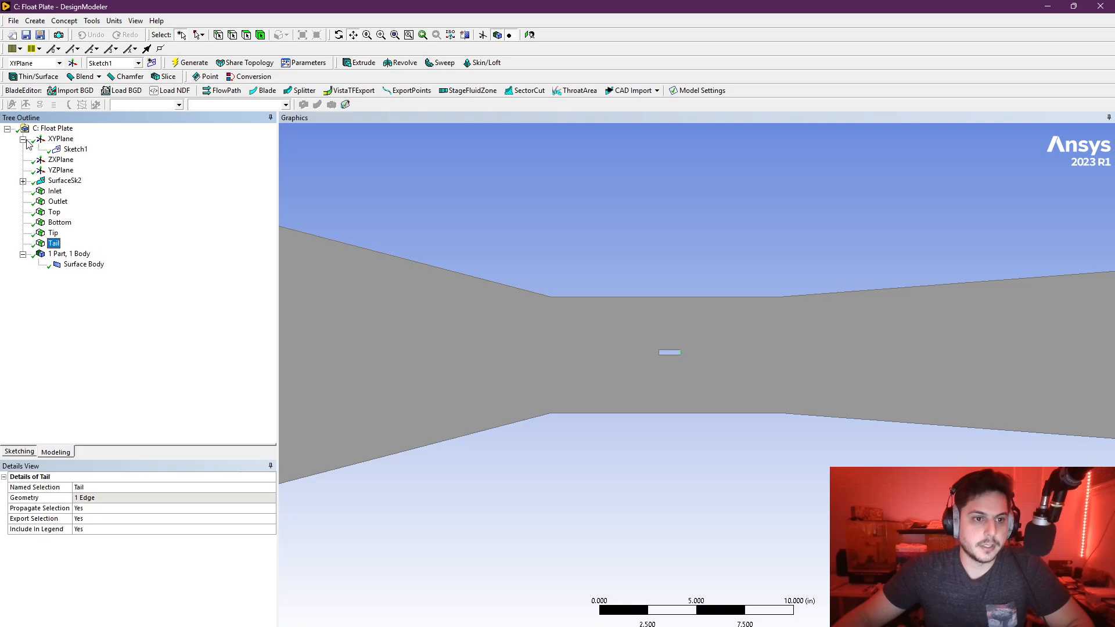
click(75, 149)
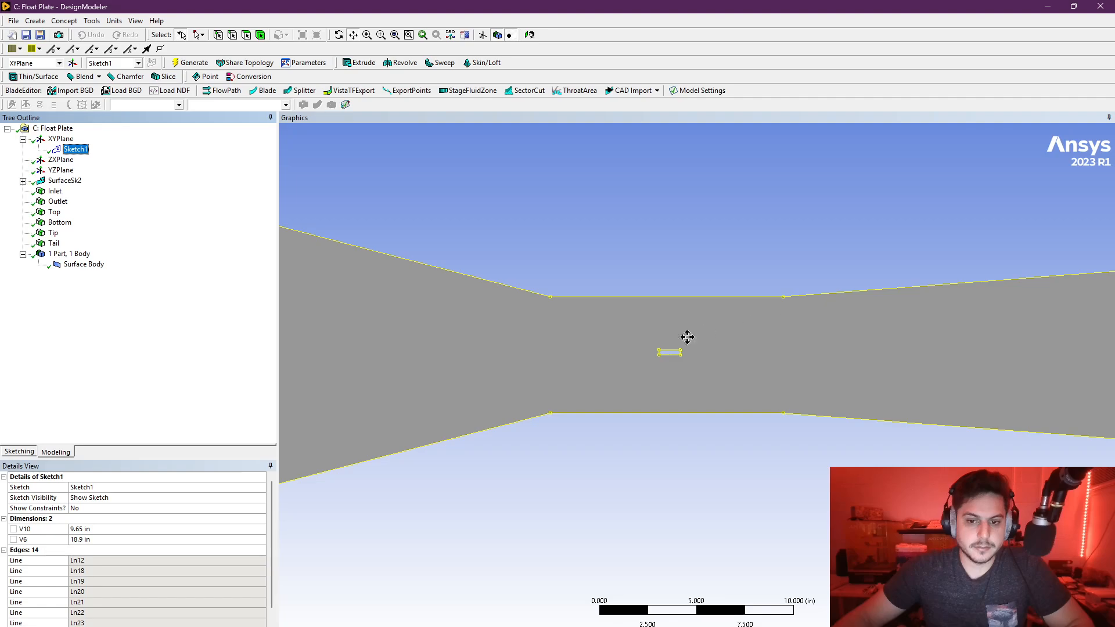
scroll(674, 351, up, 5)
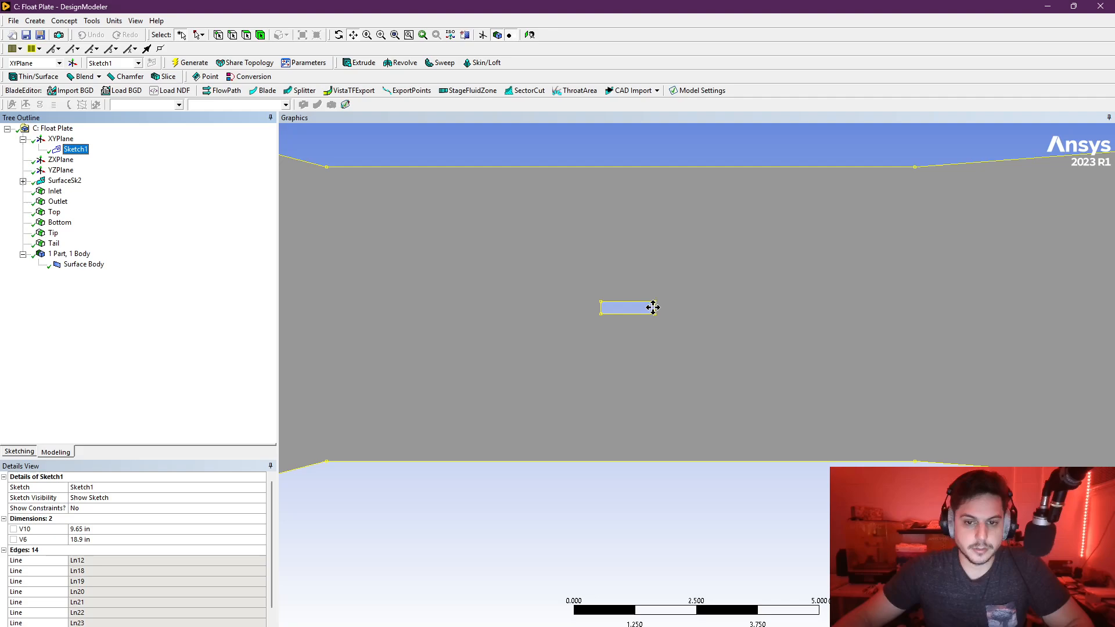
- Leave DesignModeler for Workbench and open the Mesh cell of the Float Plate system in Meshing
click(1103, 10)
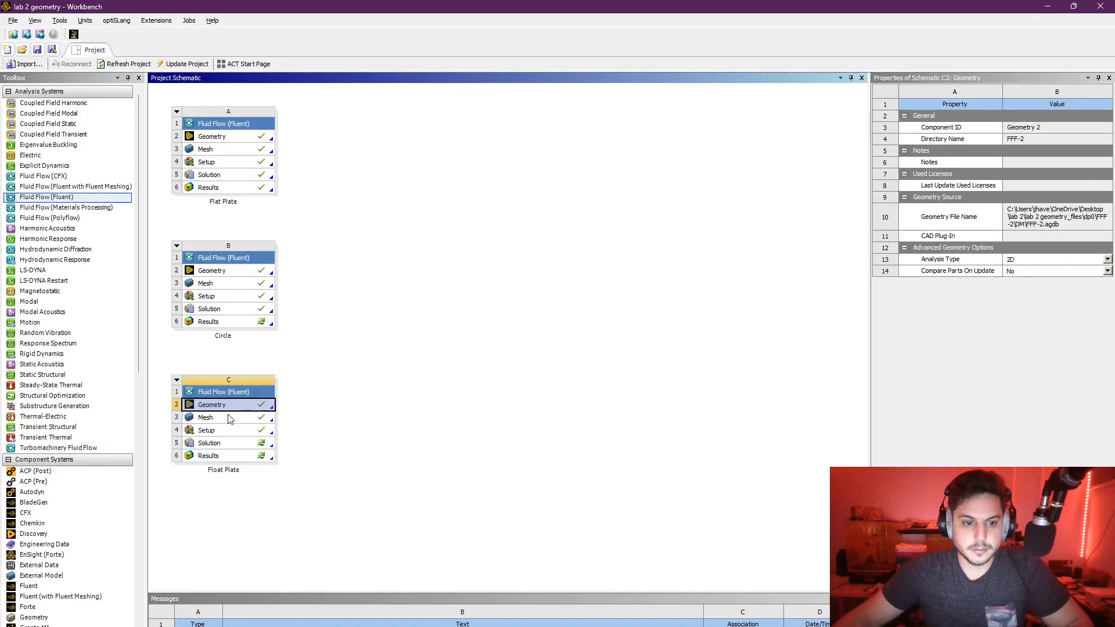
click(232, 421)
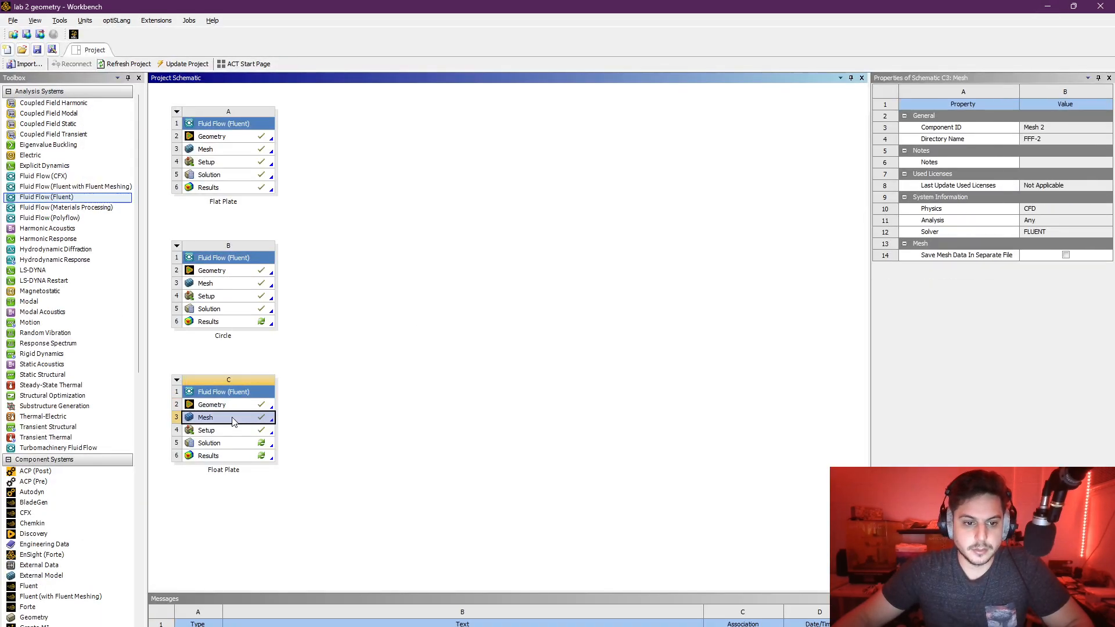
double_click(234, 426)
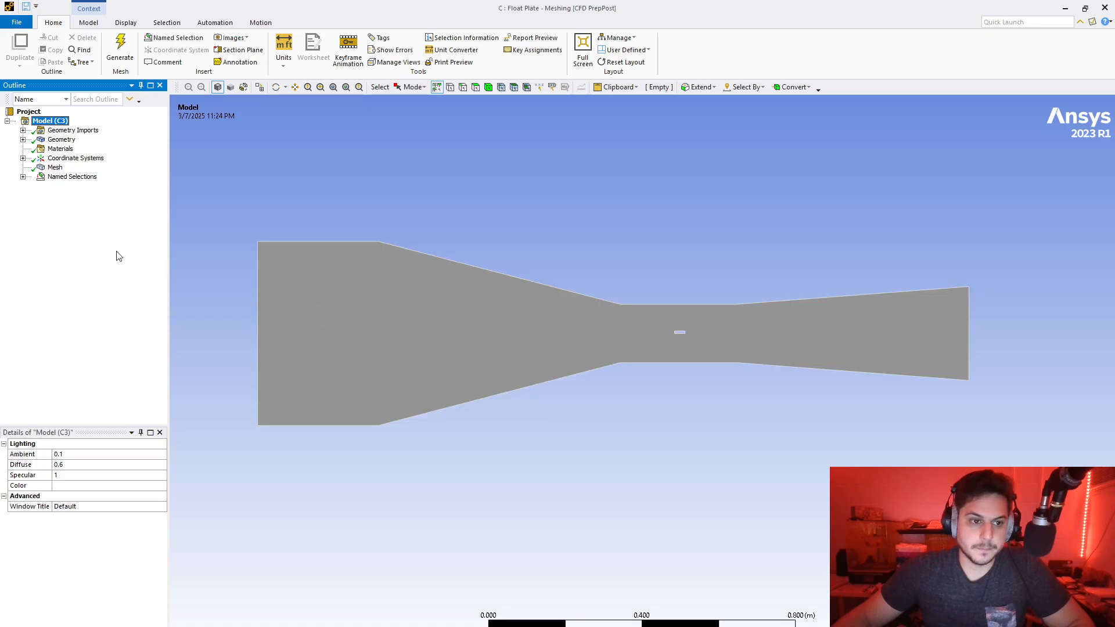
- Review the imported named selections Inlet, Outlet, Top, Bottom, Tip and Tail on the meshing model
click(22, 177)
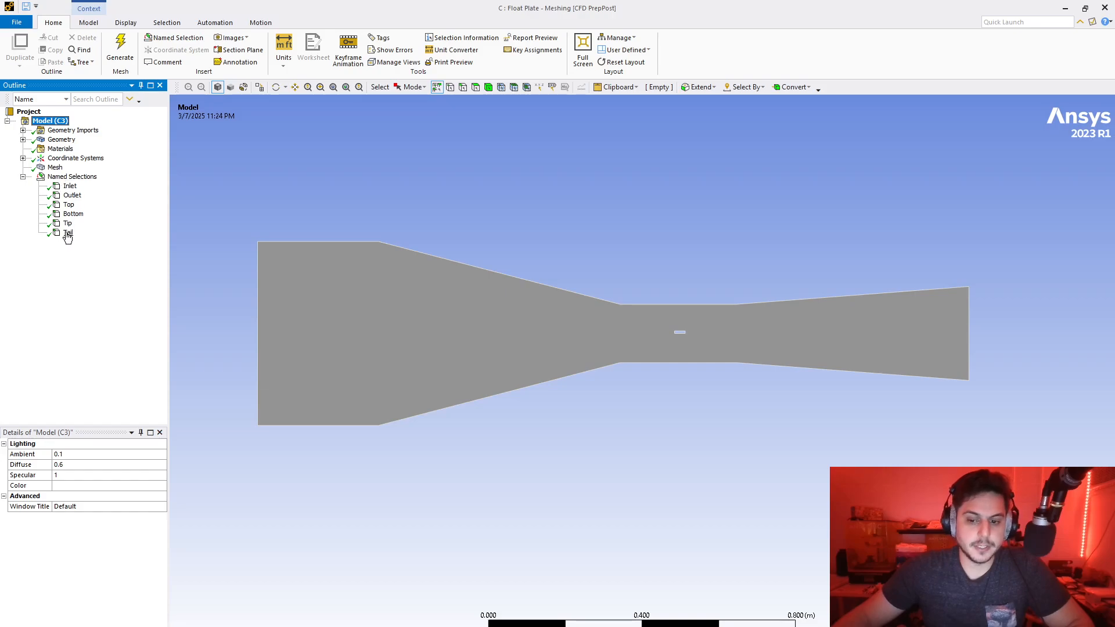
click(70, 186)
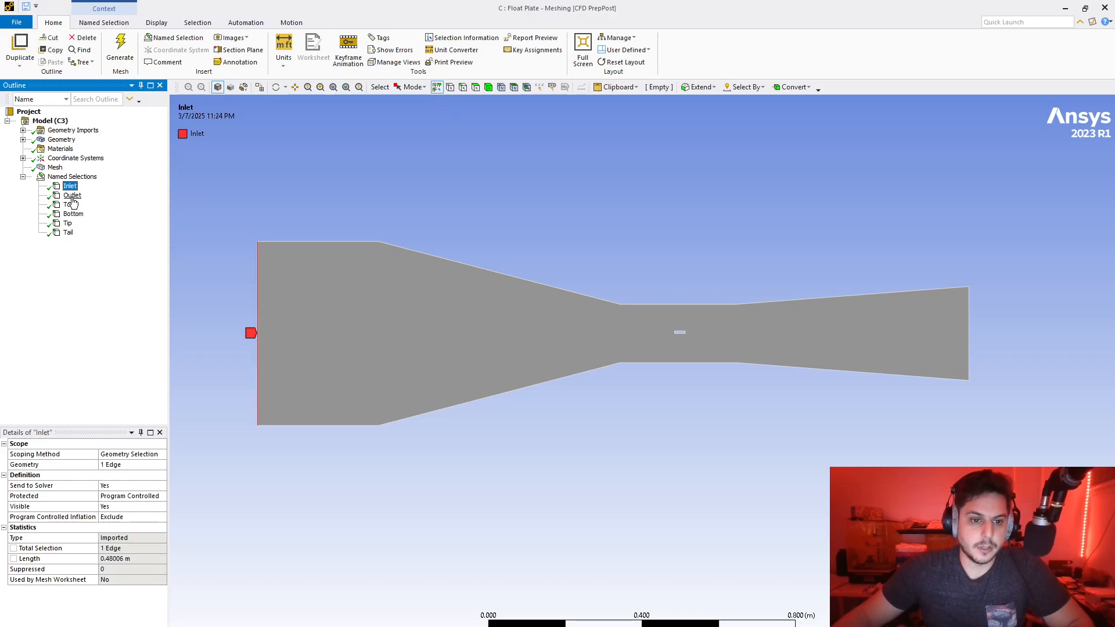
click(72, 195)
click(69, 205)
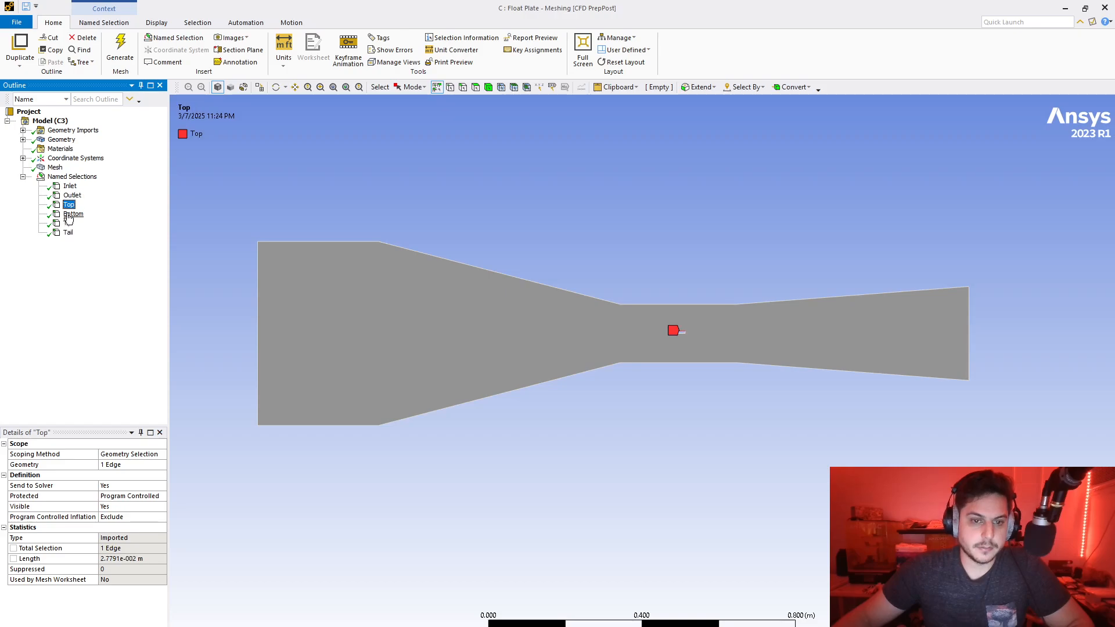
click(72, 214)
click(68, 223)
click(68, 232)
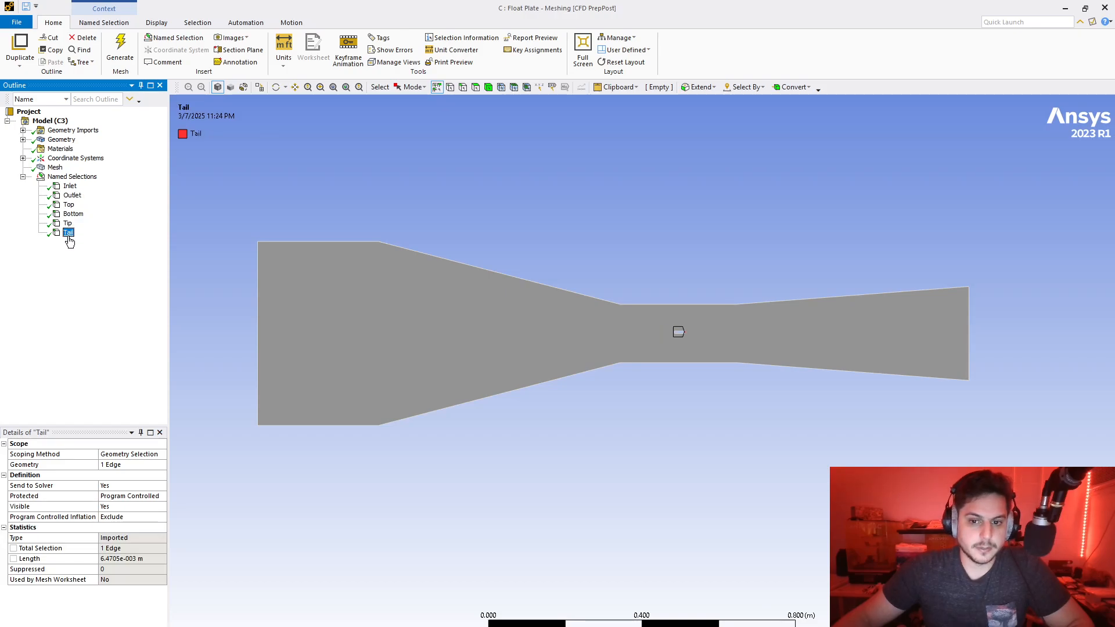
- Examine the generated mesh, its Element Size value and its Sizing settings
click(50, 168)
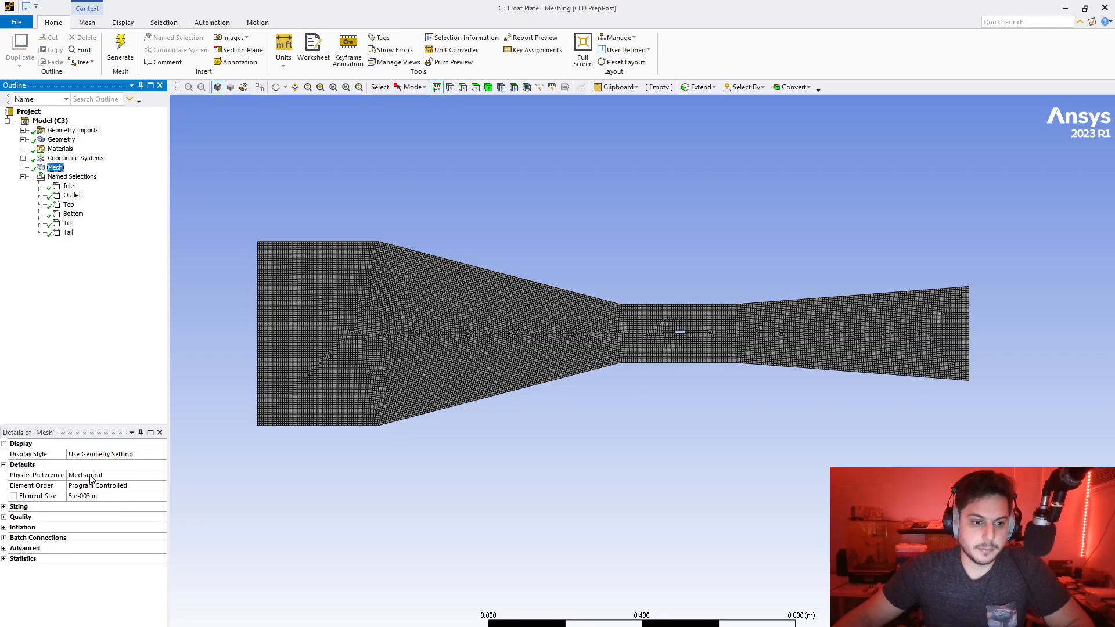
click(89, 496)
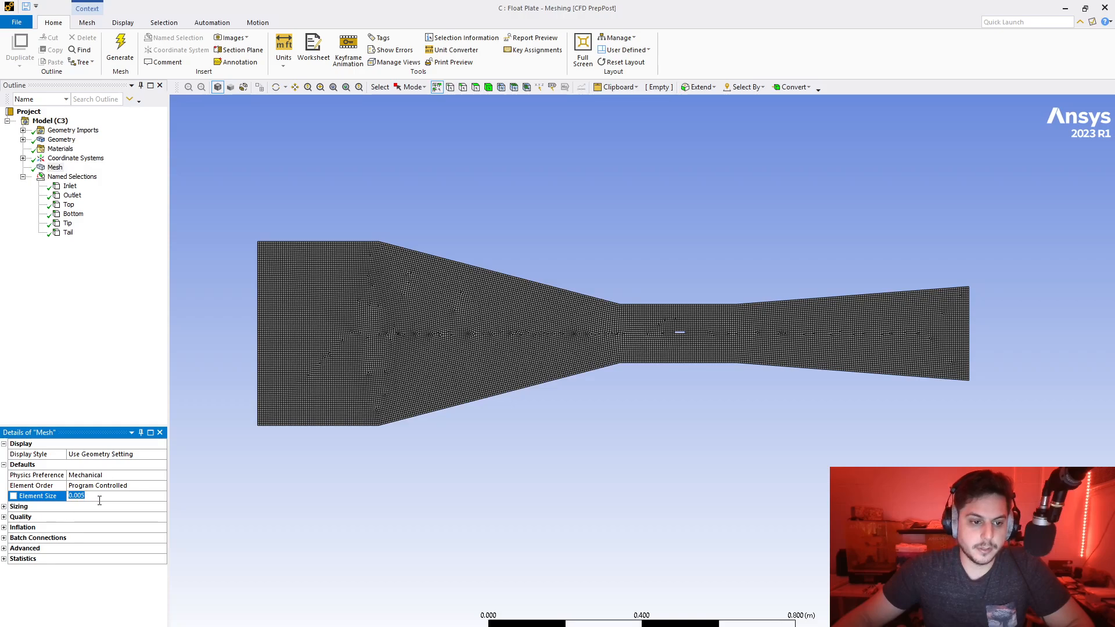
click(107, 400)
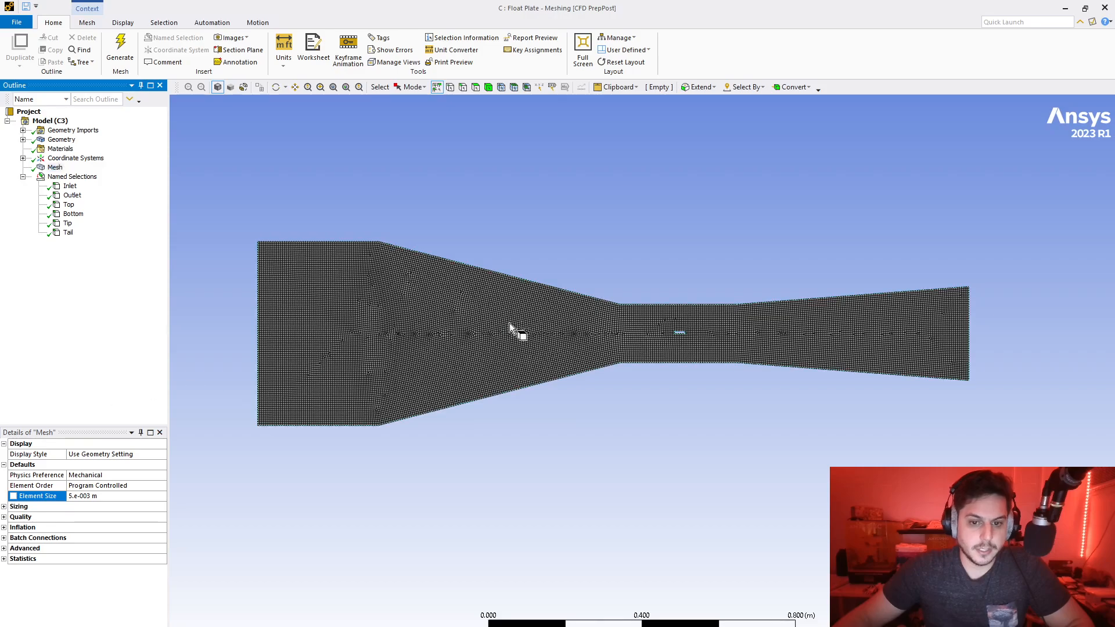
scroll(639, 349, up, 3)
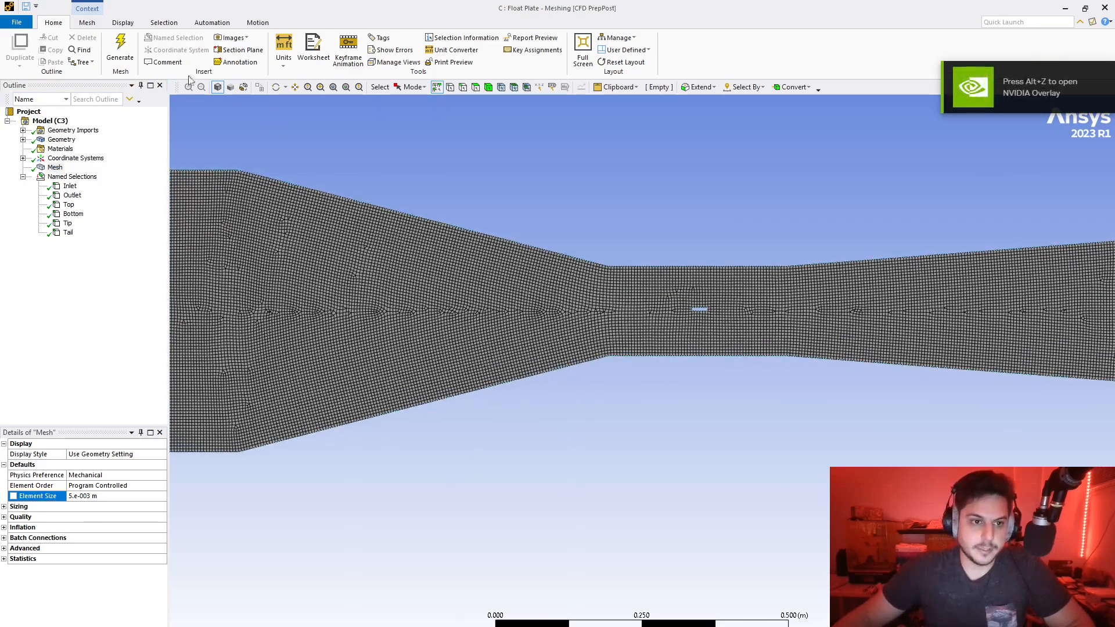
click(4, 506)
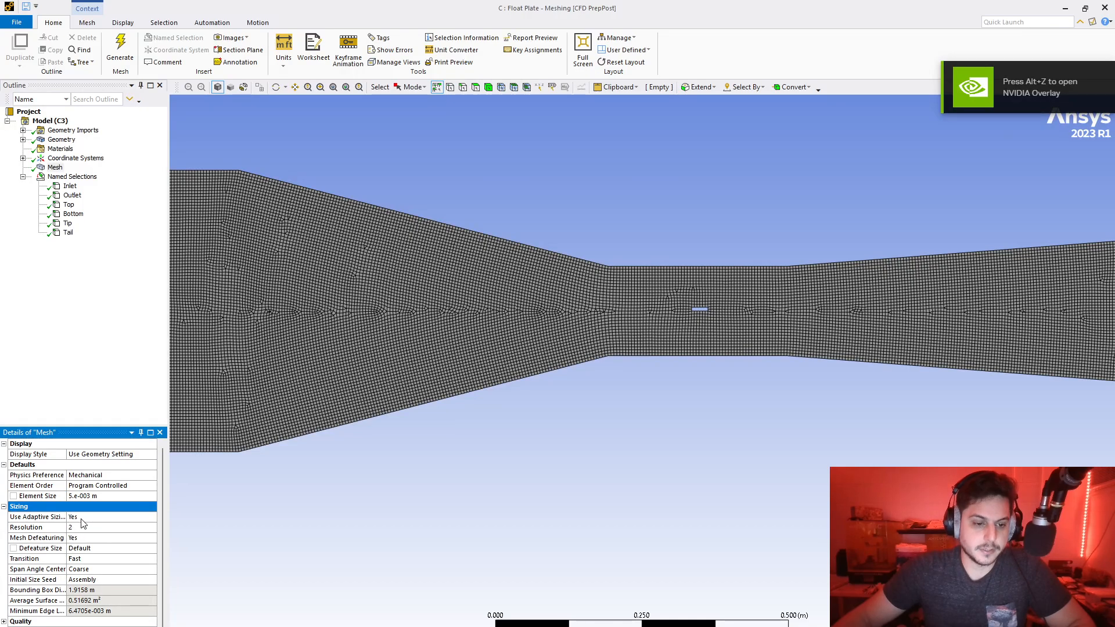
click(4, 507)
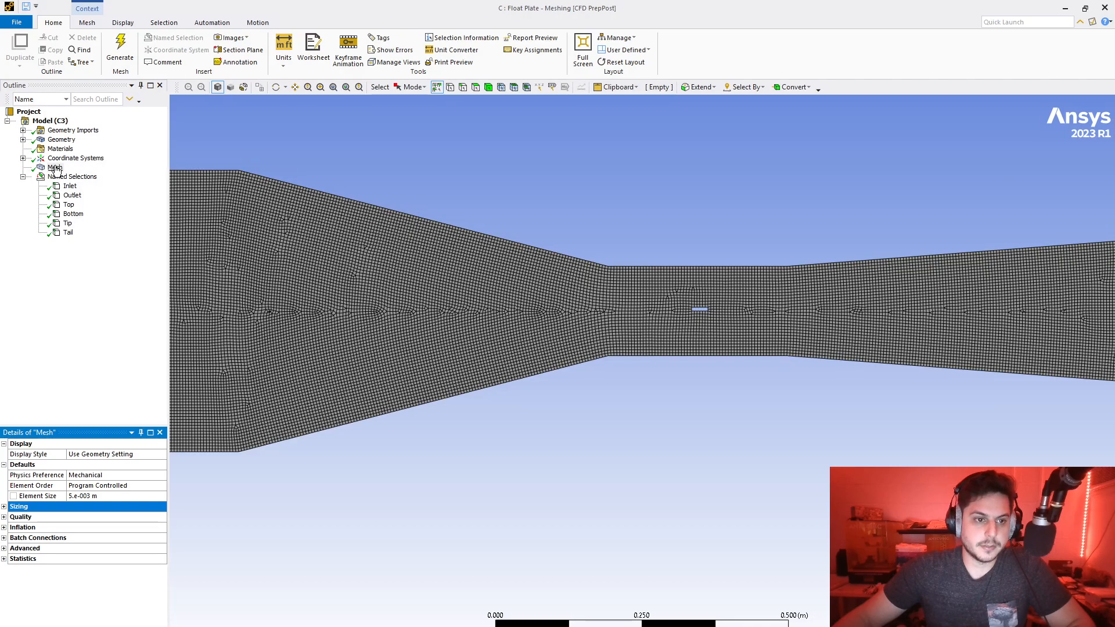
- Examine the Surface Body, Materials and Geometry details of the meshing model
click(23, 140)
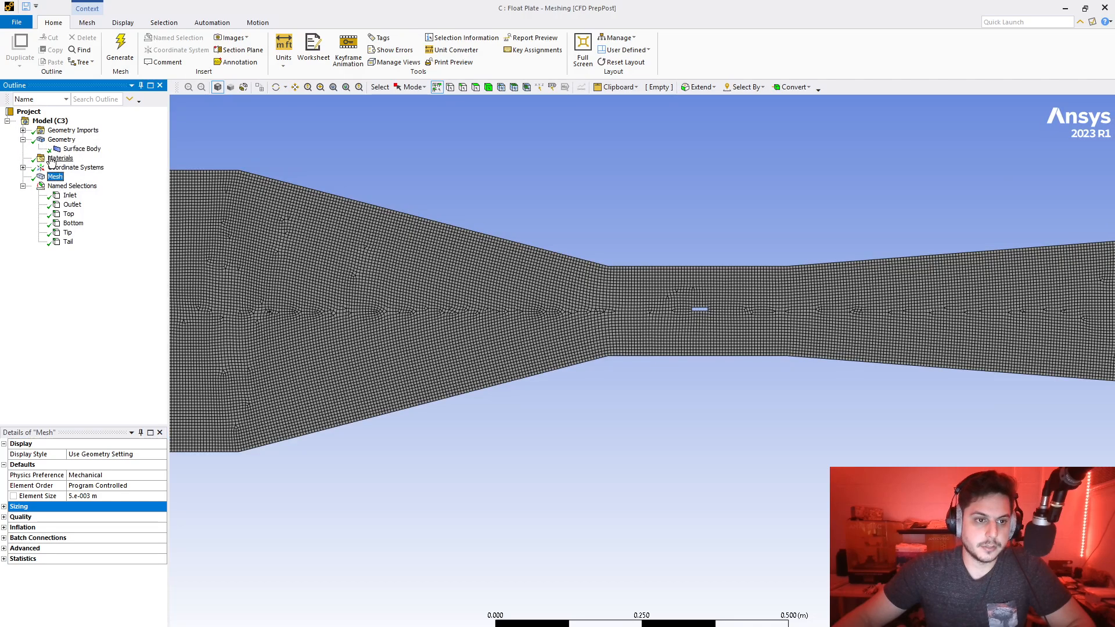
click(37, 160)
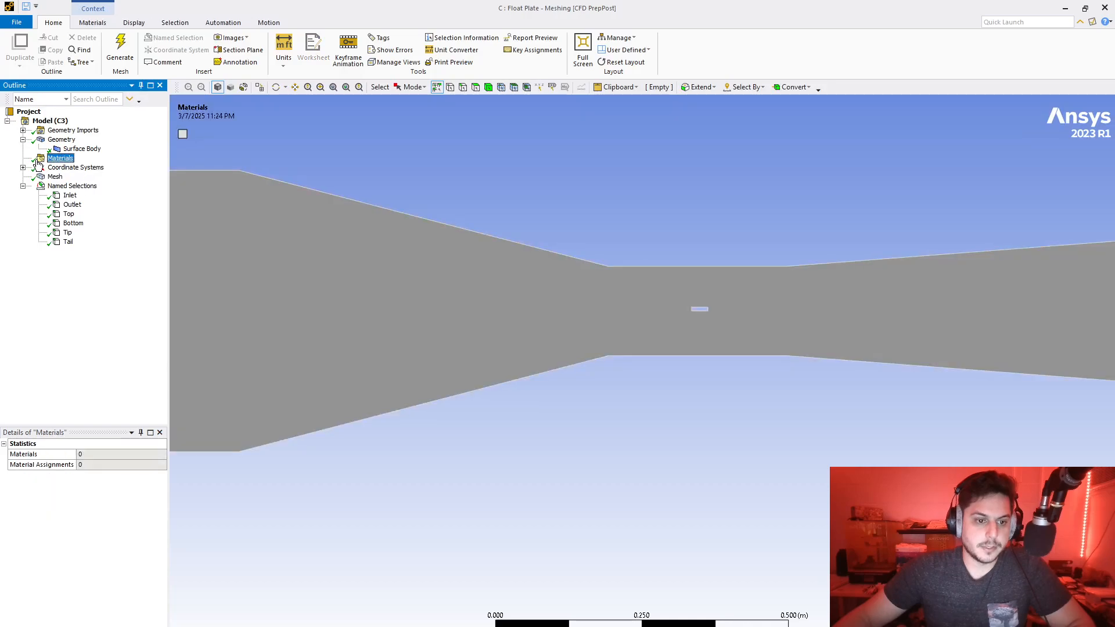
click(62, 141)
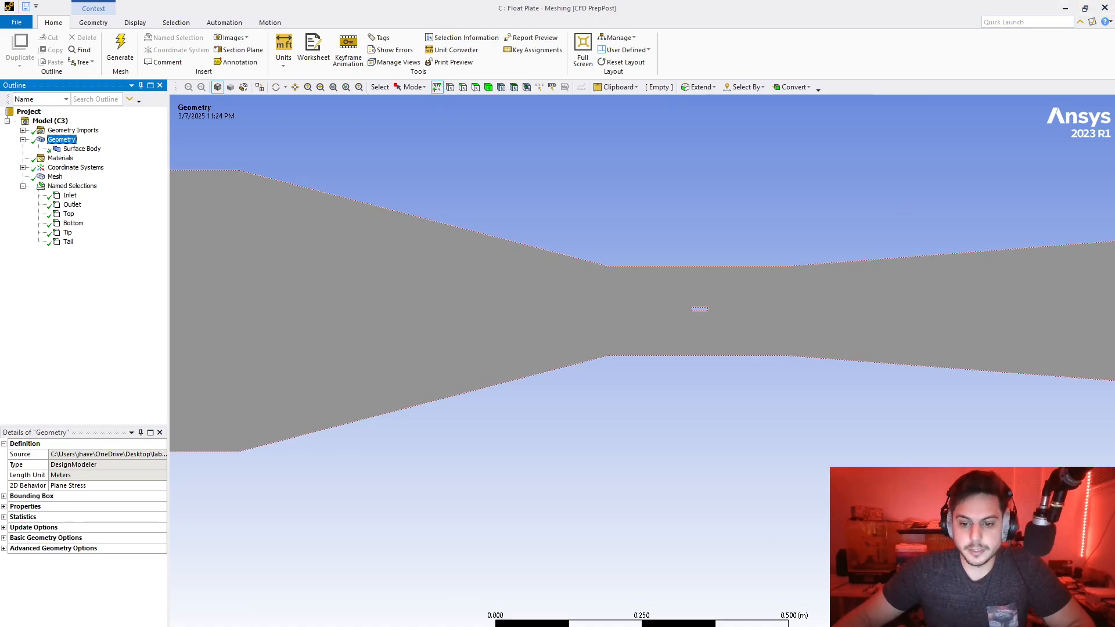
- Switch to Workbench and launch the Float Plate system's Setup in Fluent with Double Precision and 1 solver process, dismissing the startup notice
click(731, 625)
double_click(237, 429)
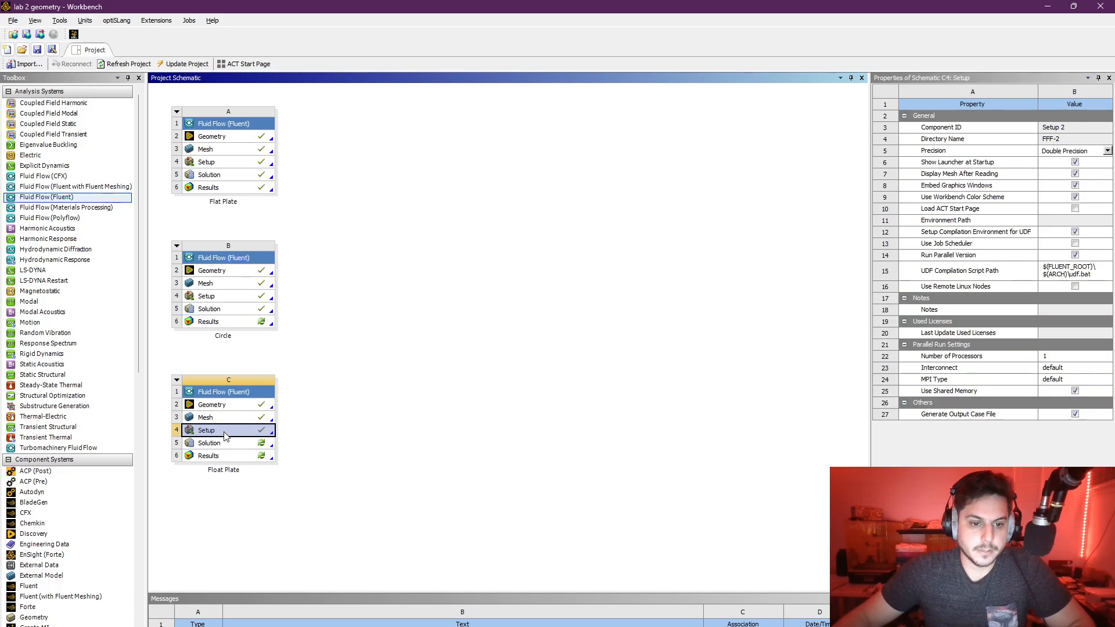
click(573, 380)
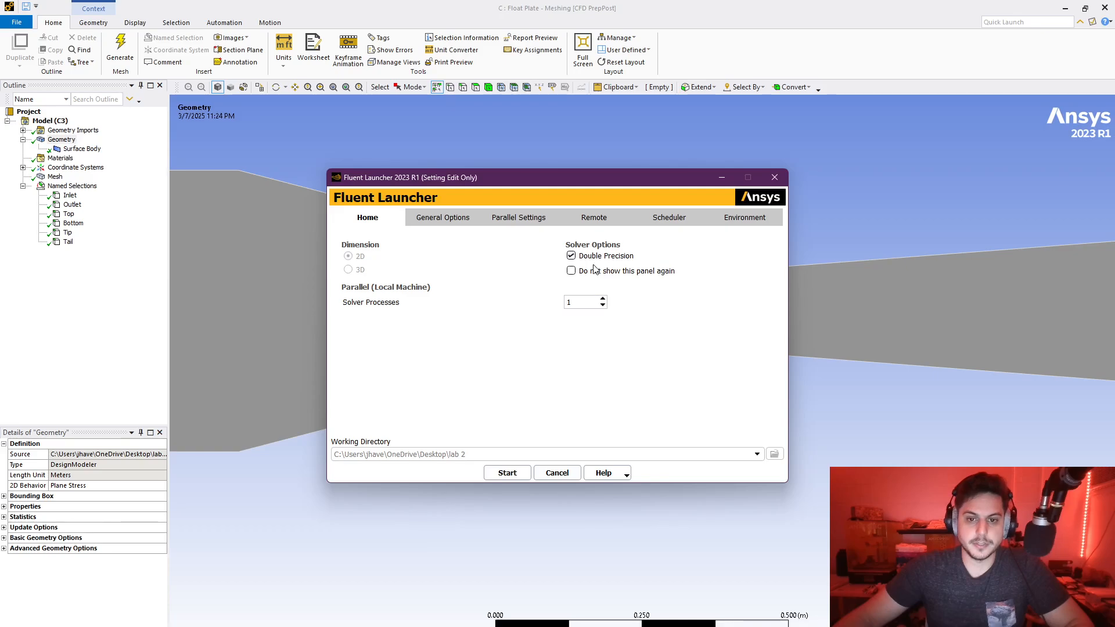
click(508, 474)
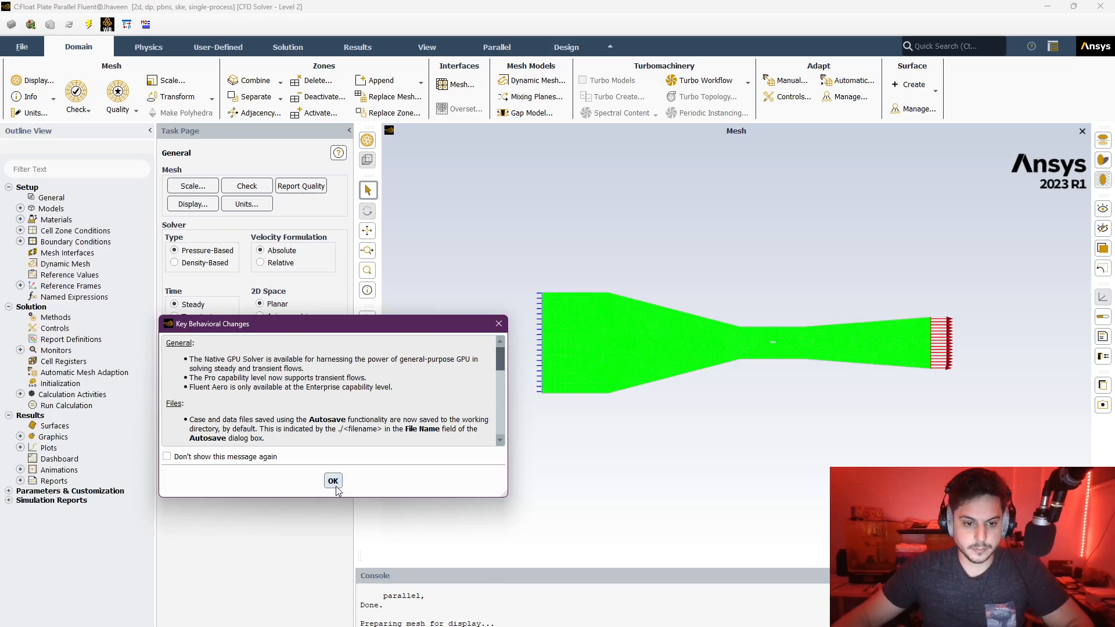
click(334, 484)
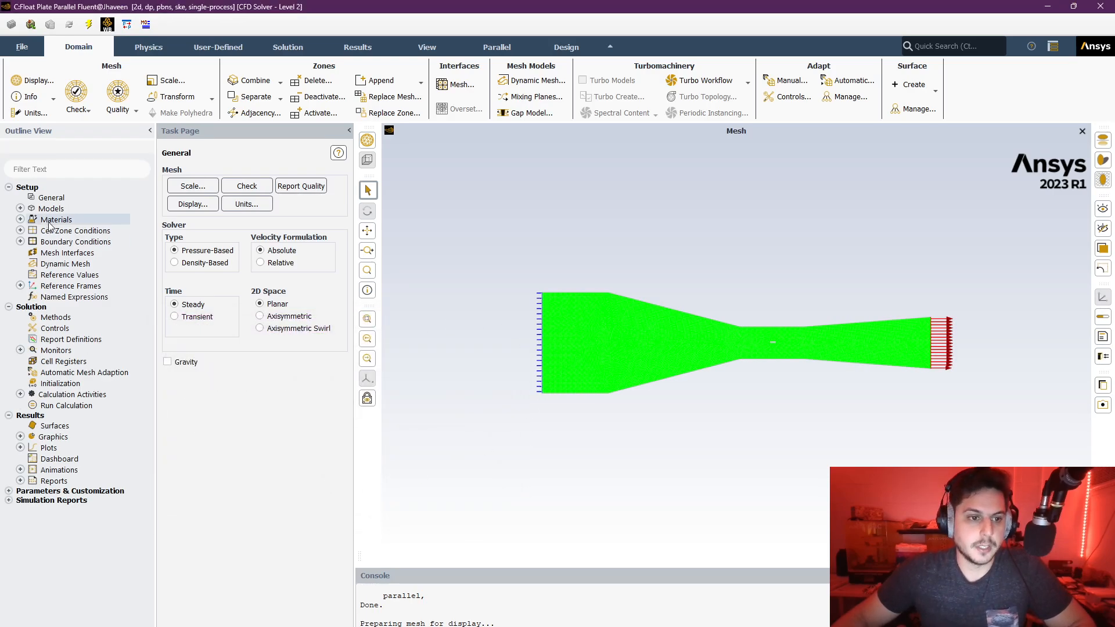
- Make sure the Energy Equation is enabled in the physics models and accept it
click(20, 208)
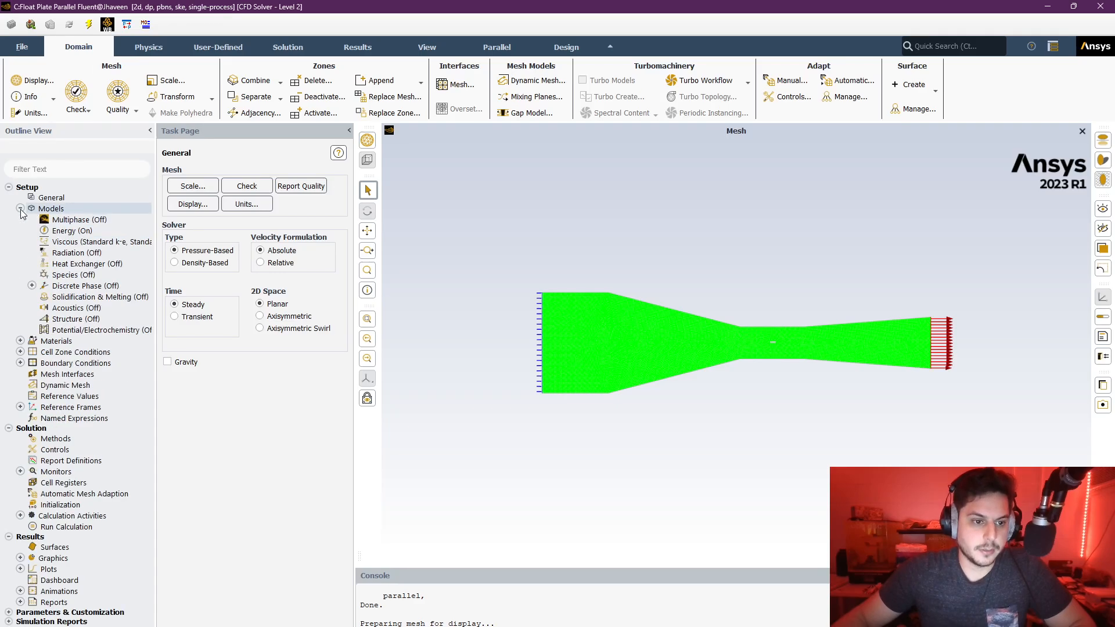
double_click(68, 232)
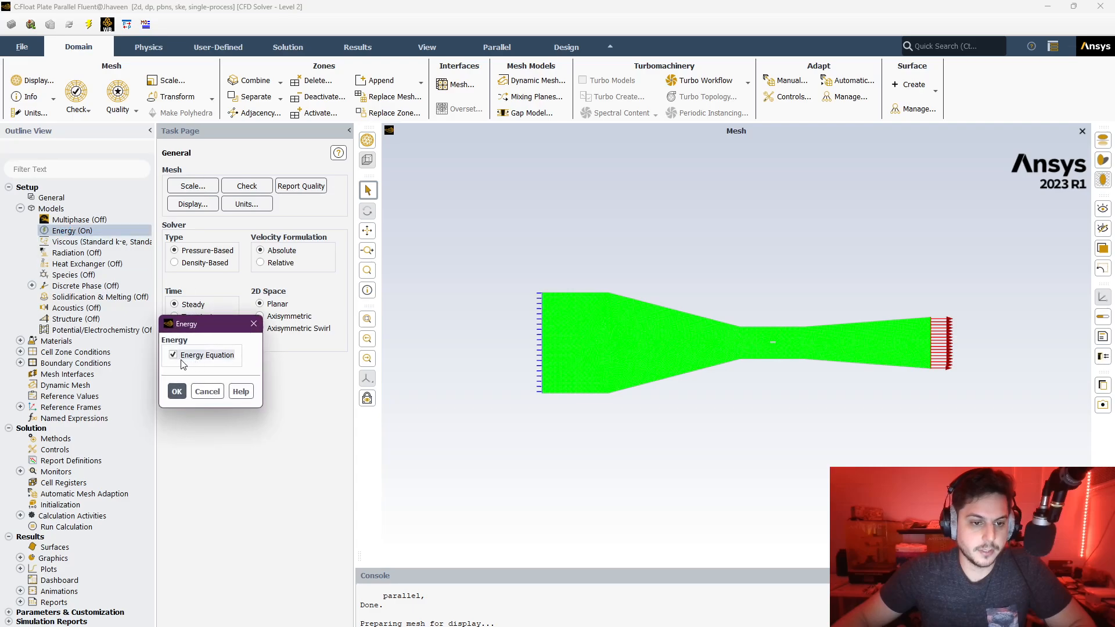
click(177, 391)
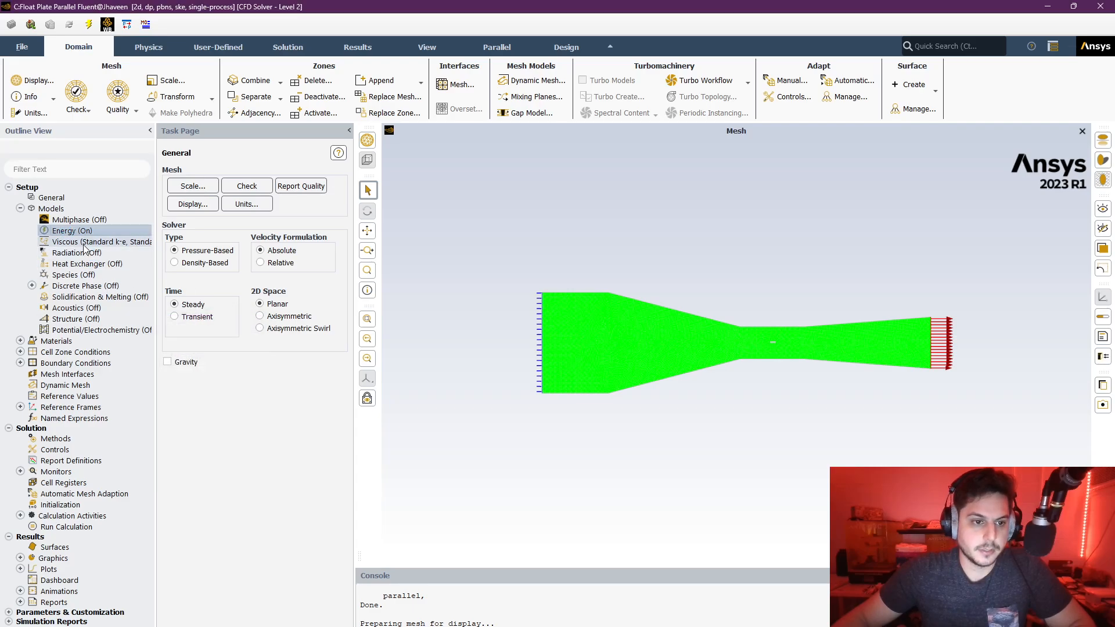
- Compare Laminar with k-epsilon (2 eqn) in the viscous model settings, and accept Standard k-epsilon with Standard Wall Functions
double_click(84, 242)
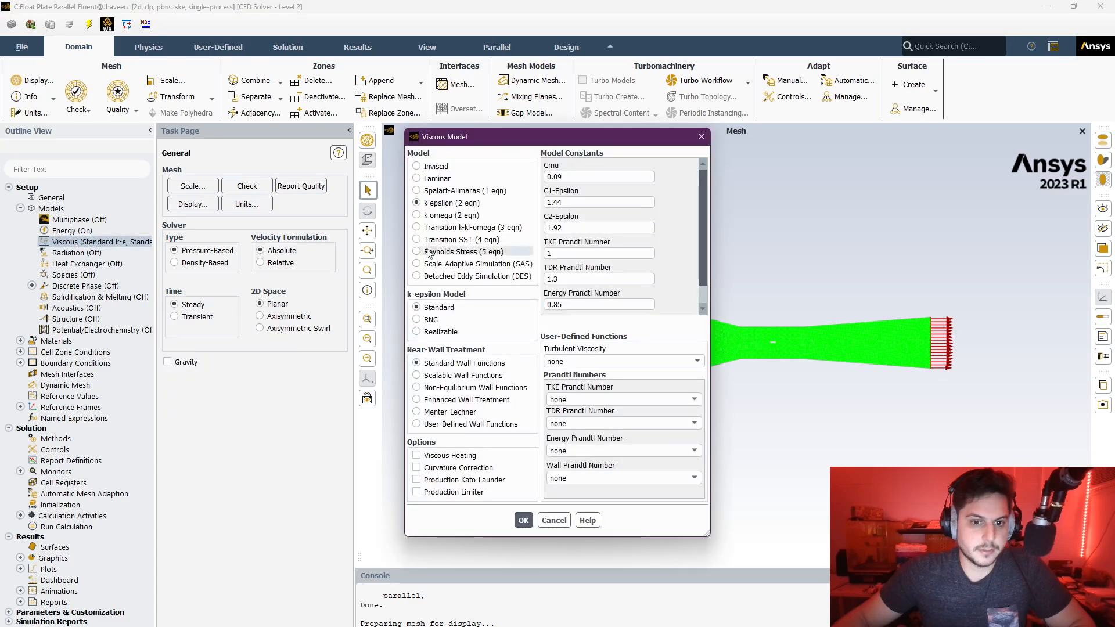
click(442, 179)
click(436, 309)
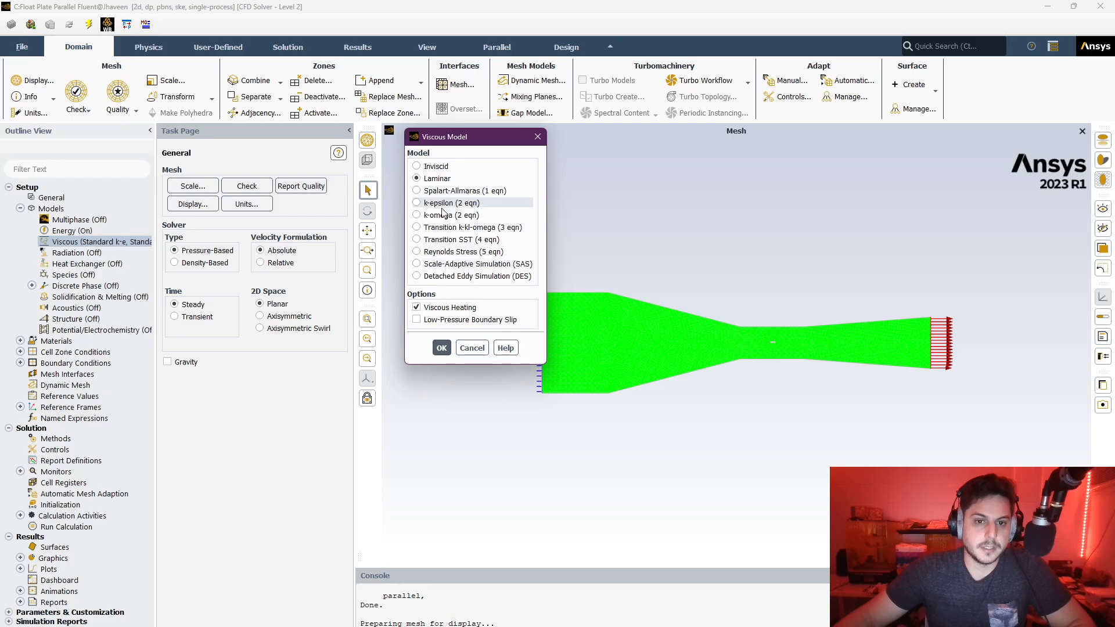
click(433, 205)
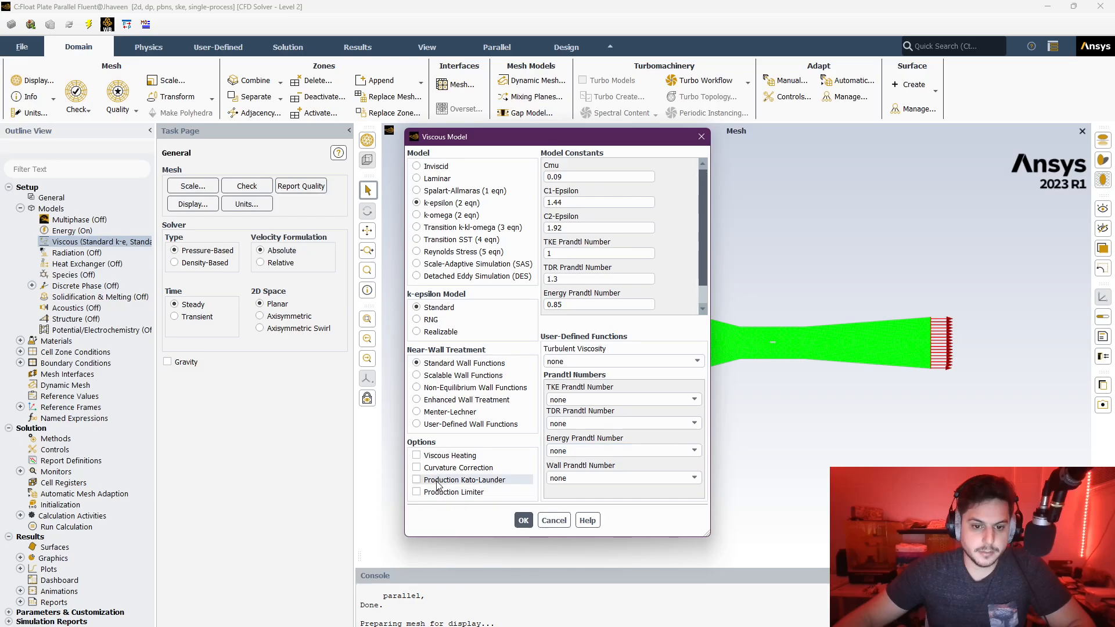
click(523, 520)
click(524, 524)
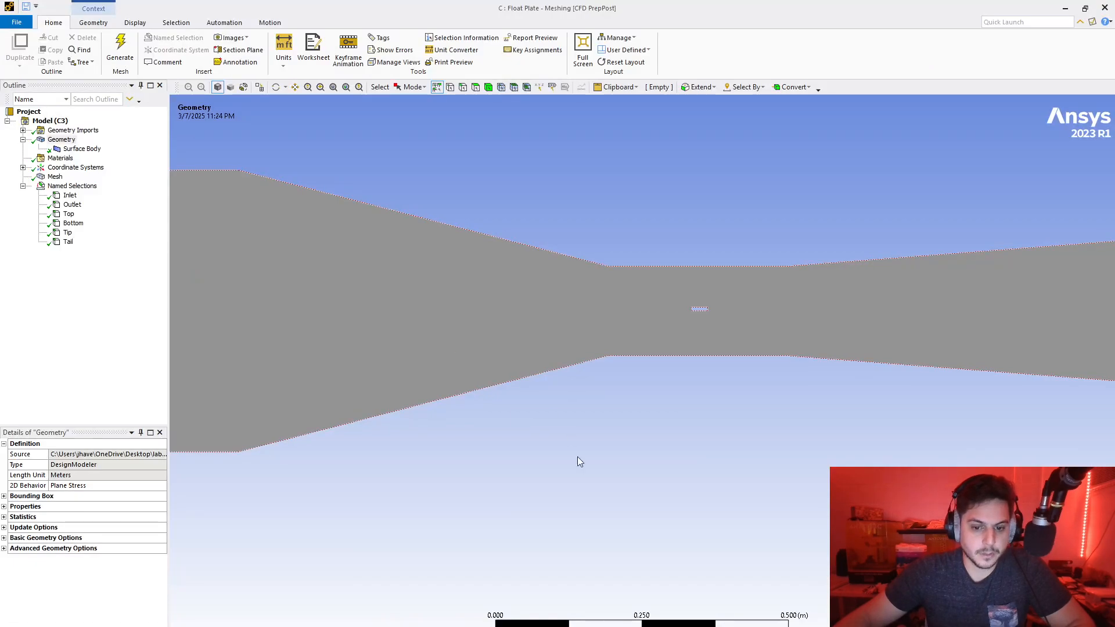
- Switch to the Lab 3 Project document in Word, check the required motor frequencies and video instructions, and return to Fluent
key(alt+Tab)
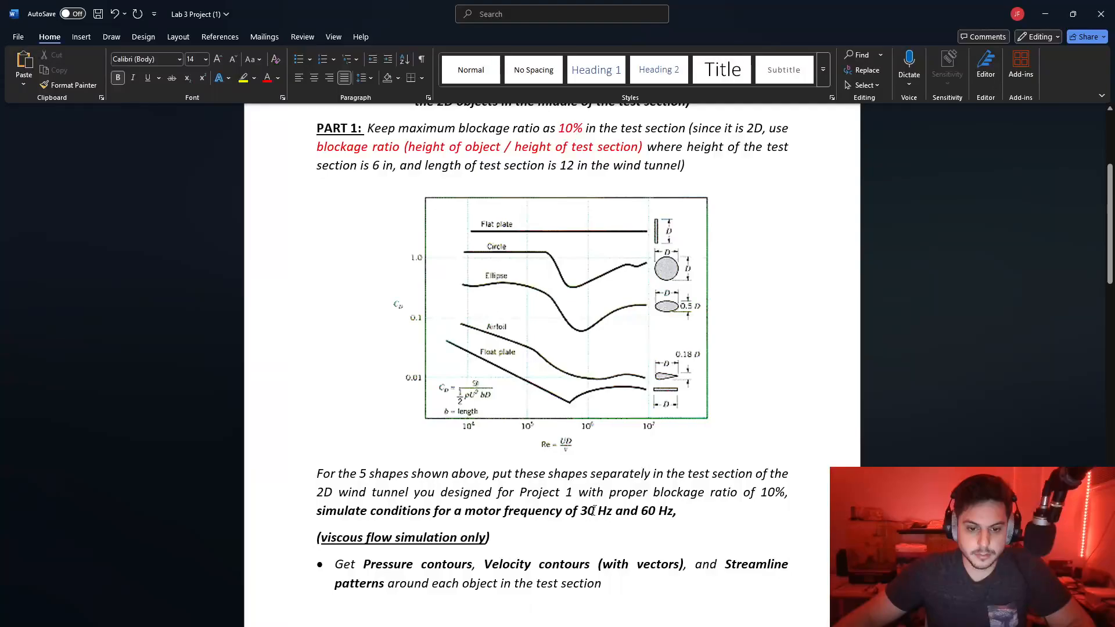
scroll(598, 506, down, 16)
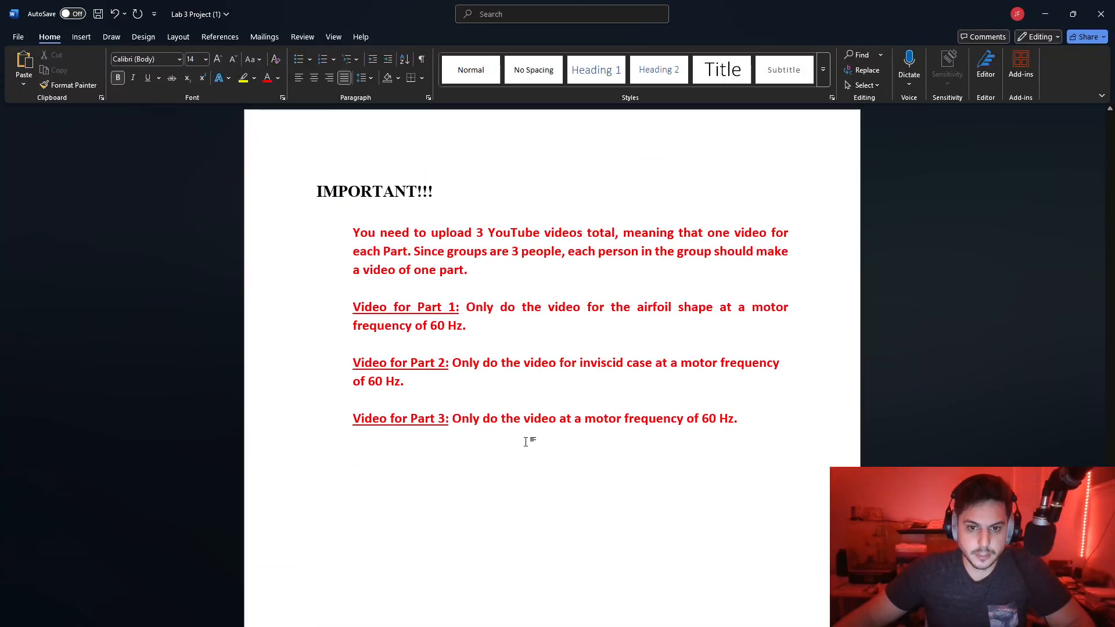
key(alt+Tab)
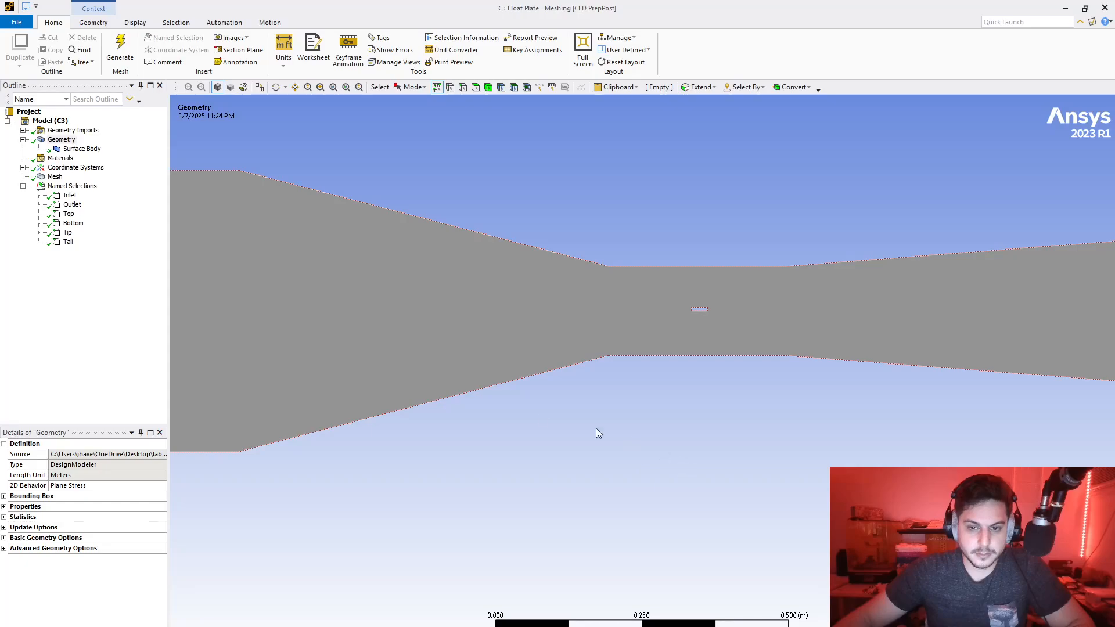
key(alt+Tab)
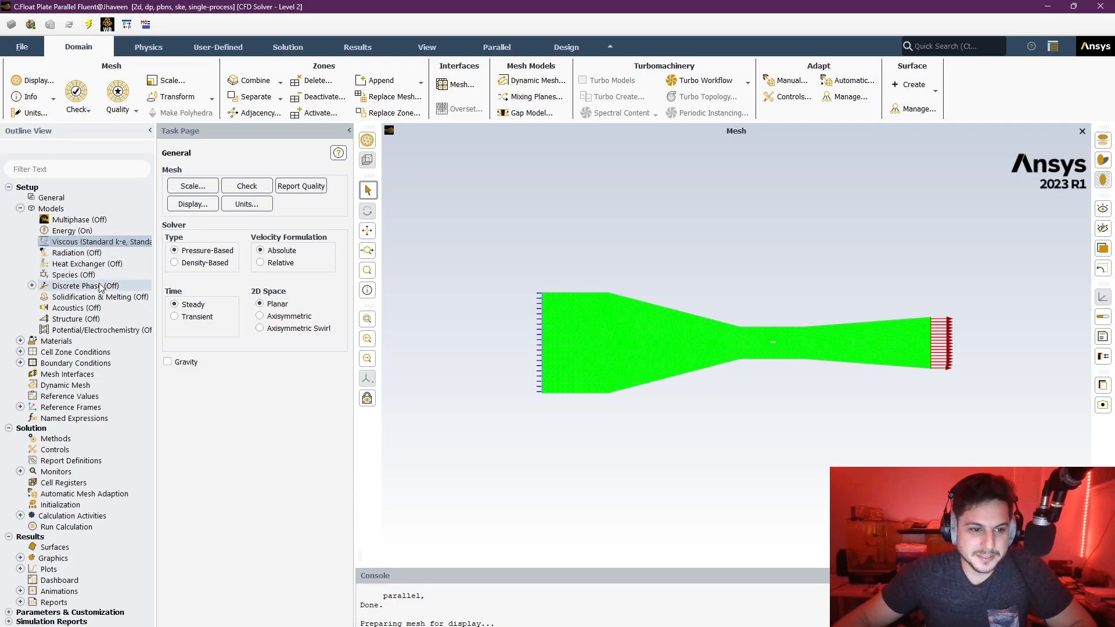
- Open the velocity-inlet settings of the inlet zone in the boundary conditions
click(87, 363)
click(20, 363)
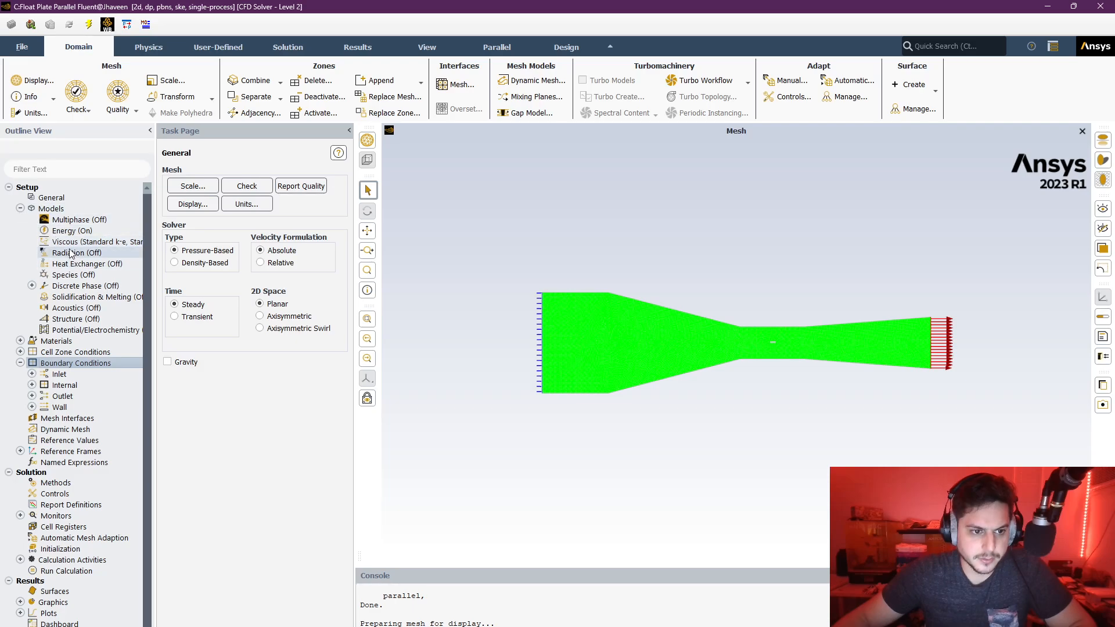
click(20, 209)
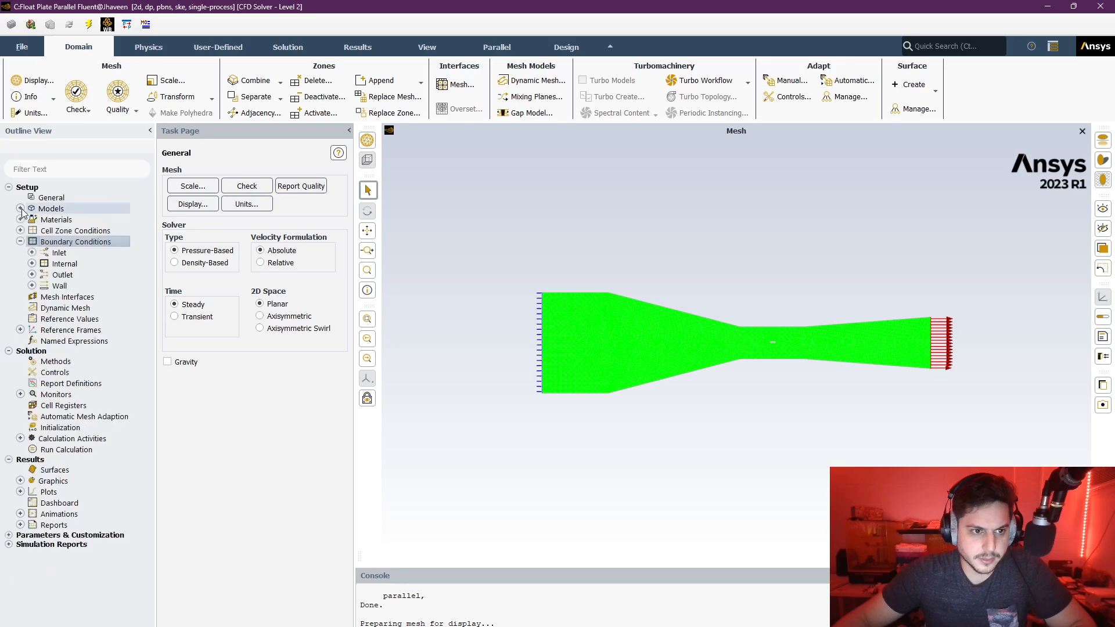
click(32, 252)
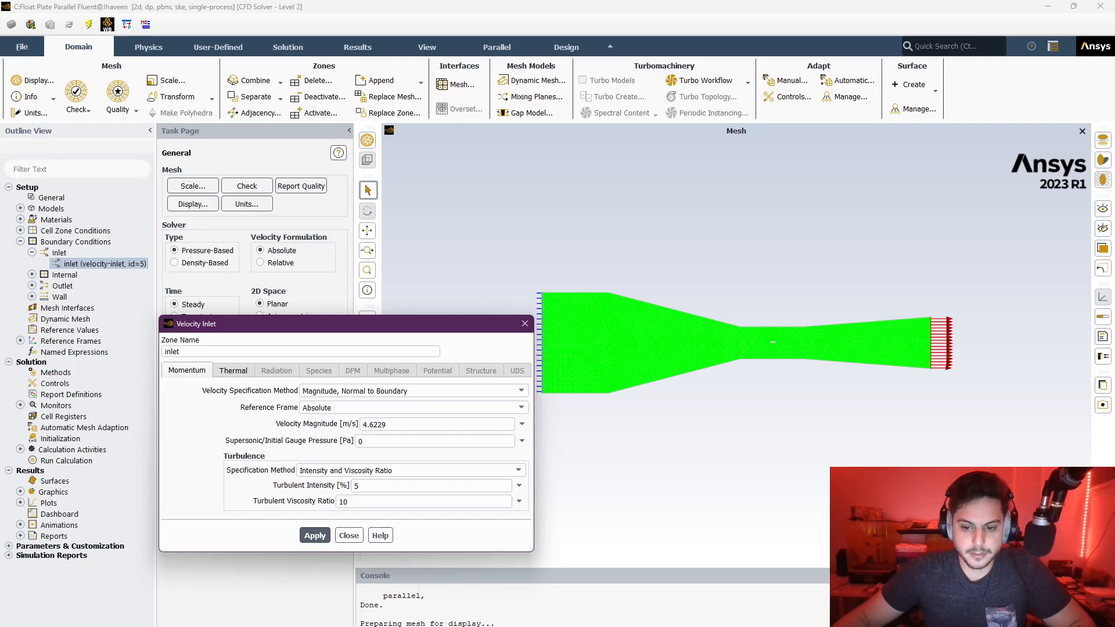
- Check the inlet velocity against the 60 Hz value in the text notes, and apply a Velocity Magnitude of 4.6229 m/s
key(alt+Tab)
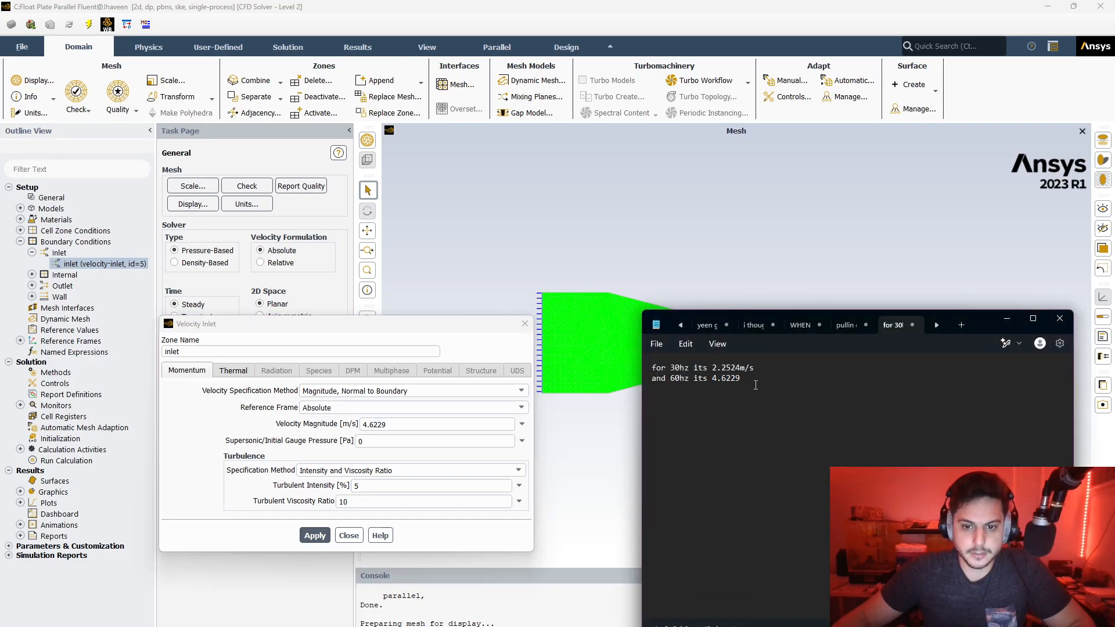
click(752, 388)
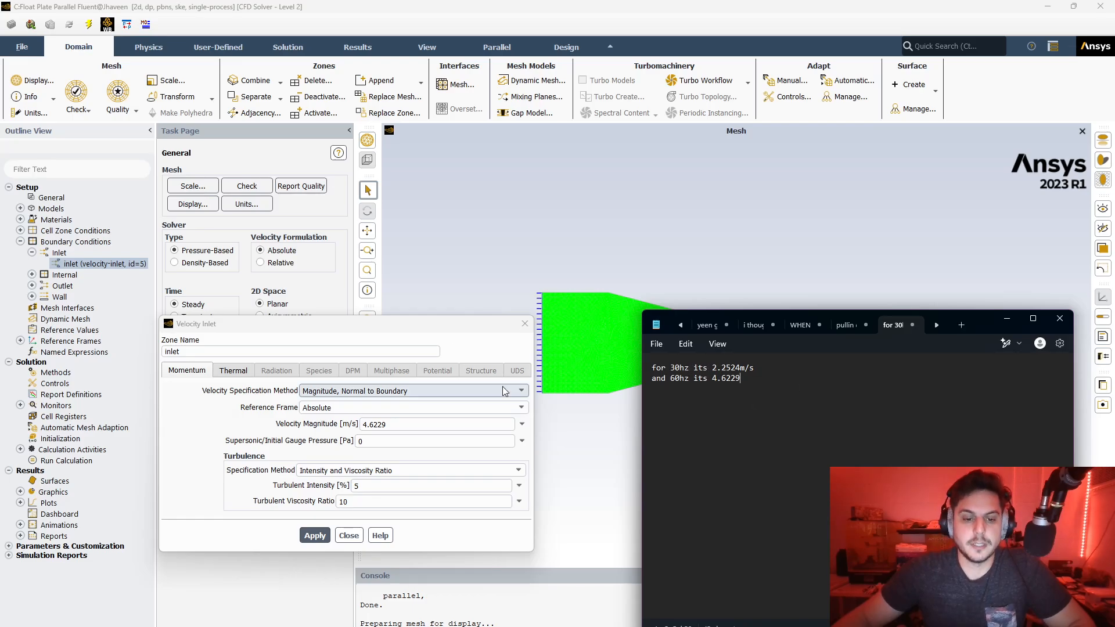
click(395, 330)
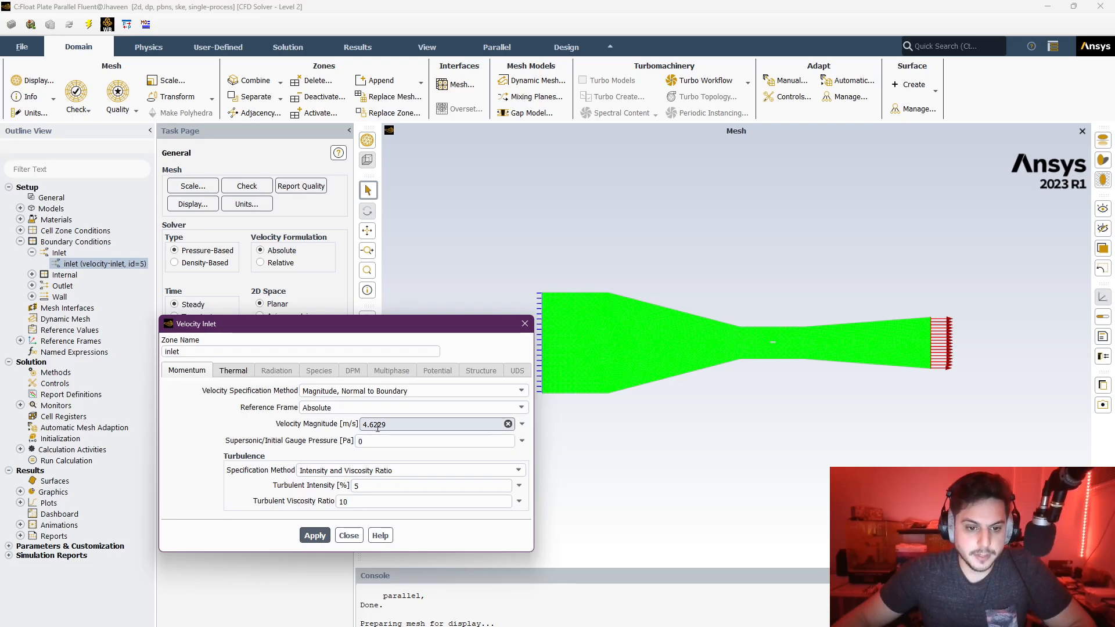
click(322, 537)
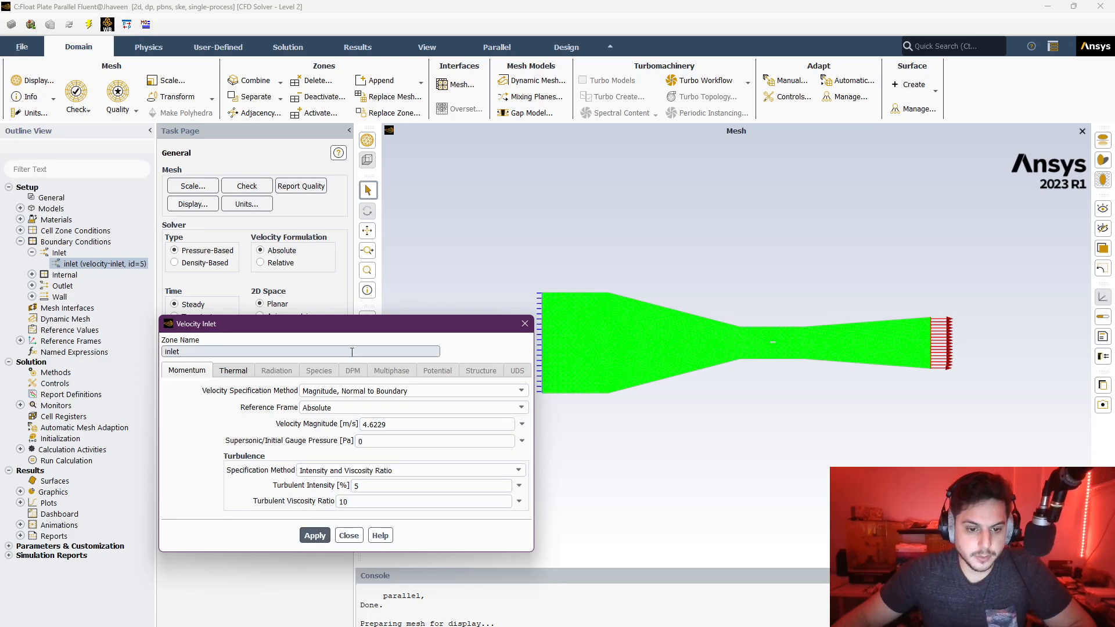
click(340, 536)
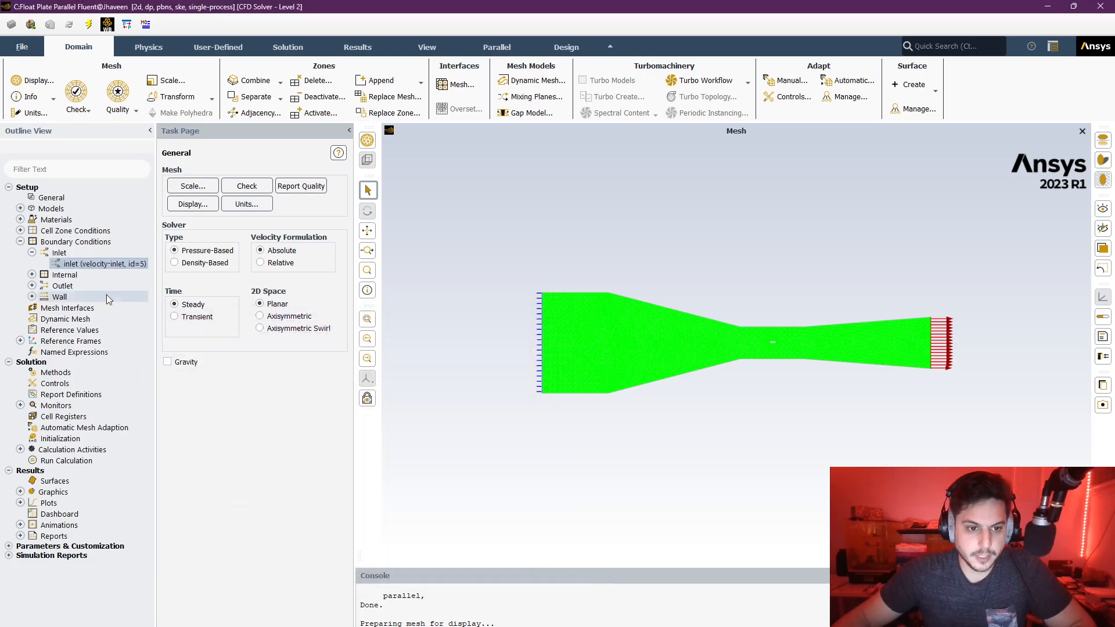
- Review the pressure-outlet settings of the outlet zone and close them unchanged
click(32, 285)
click(75, 297)
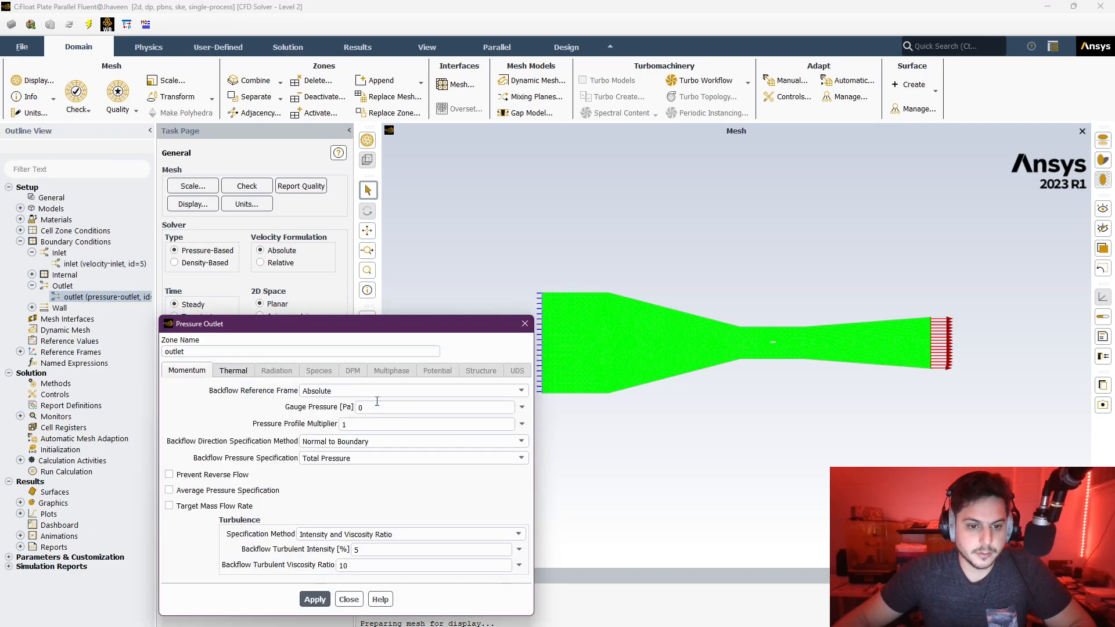
click(349, 600)
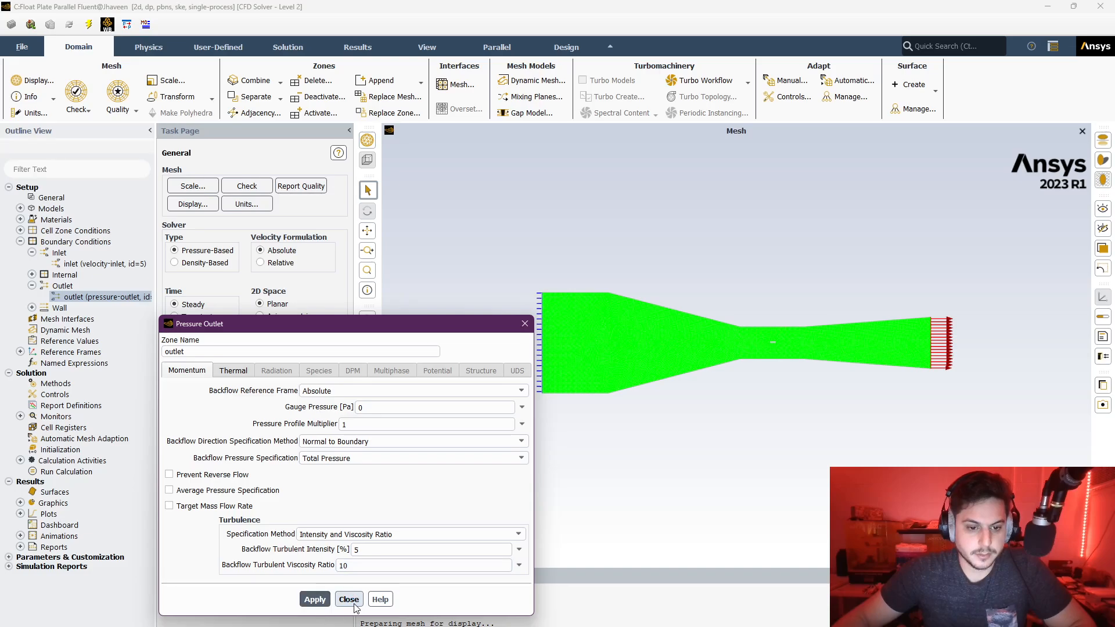
click(32, 286)
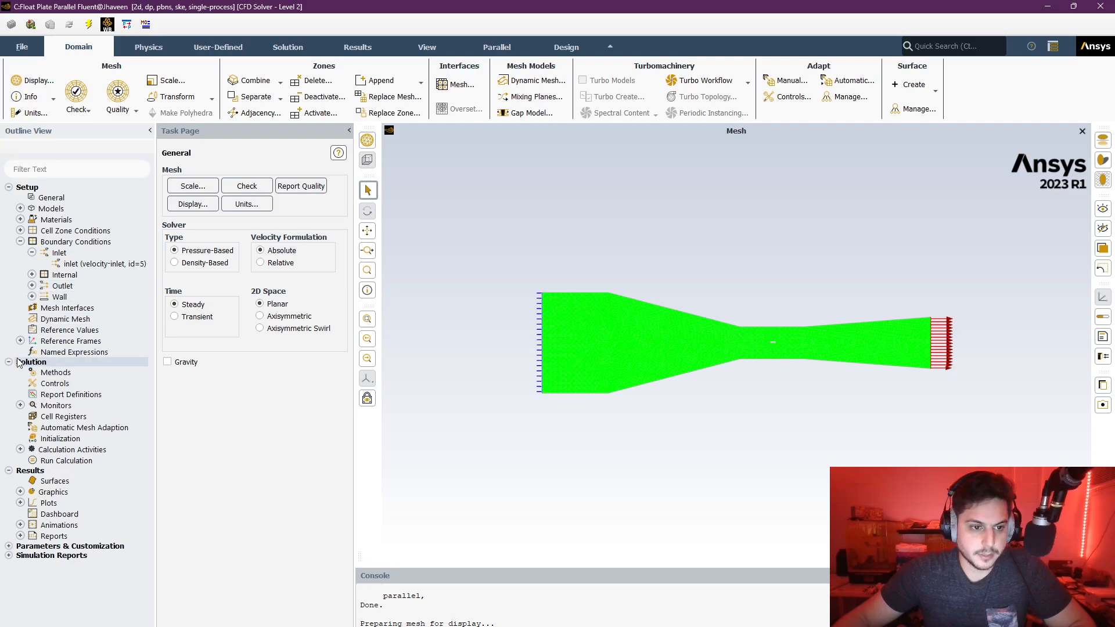
- Initialize the solution with Standard Initialization and run the calculation for 100 iterations
click(62, 439)
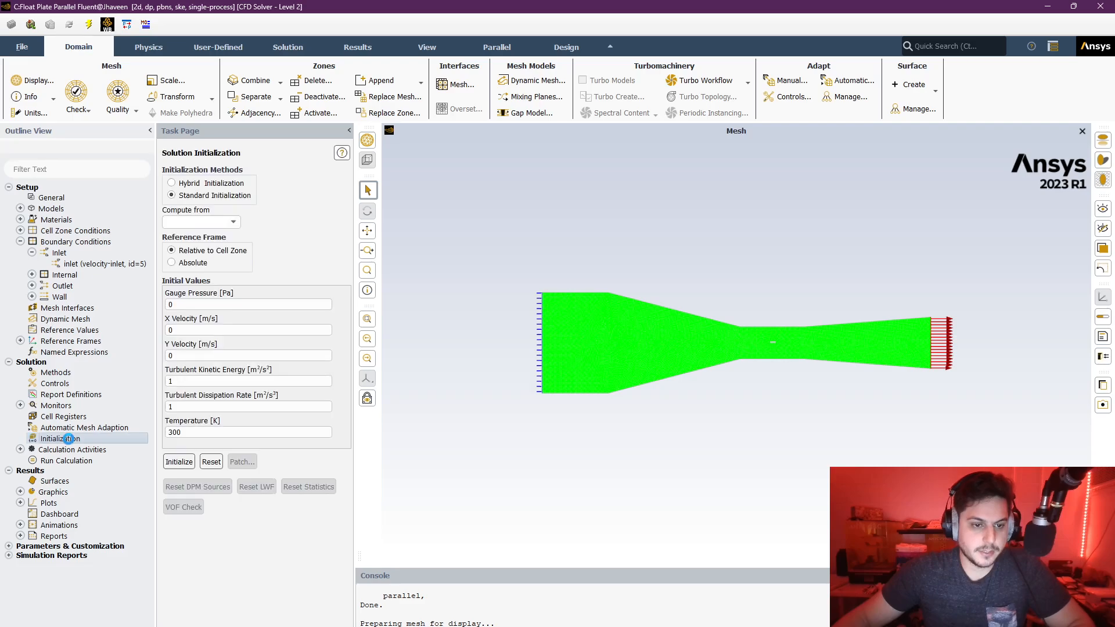
click(177, 466)
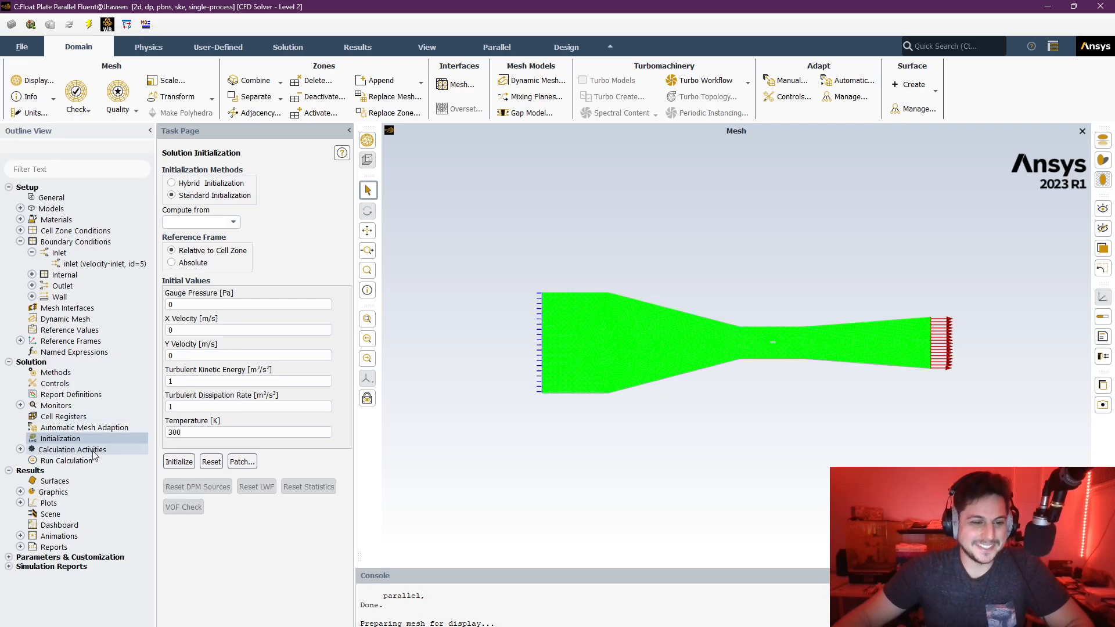
click(73, 461)
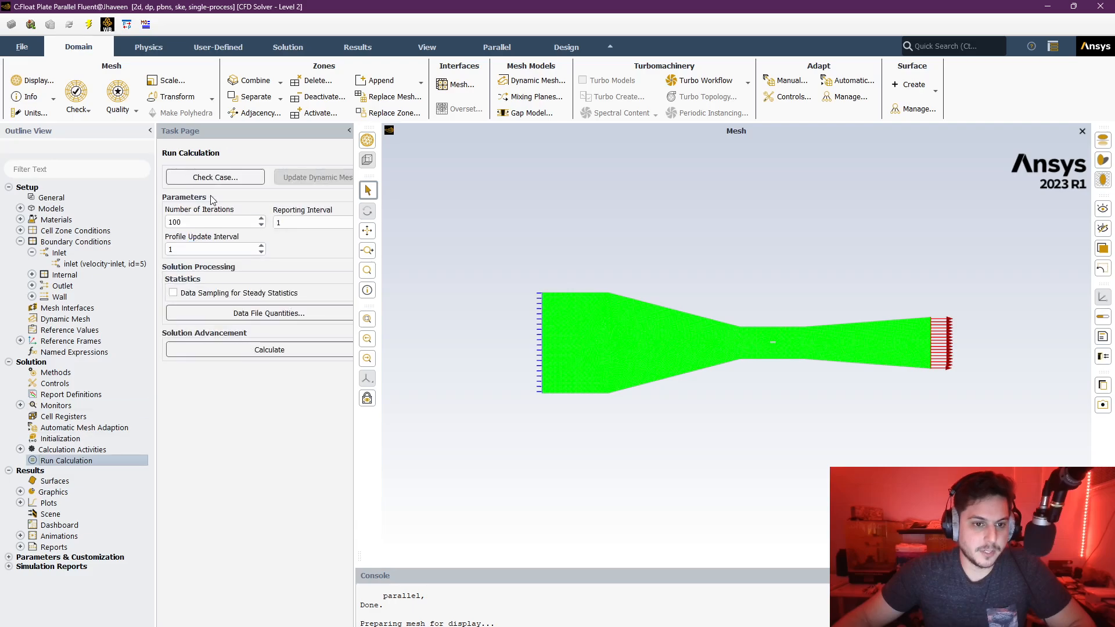
click(184, 222)
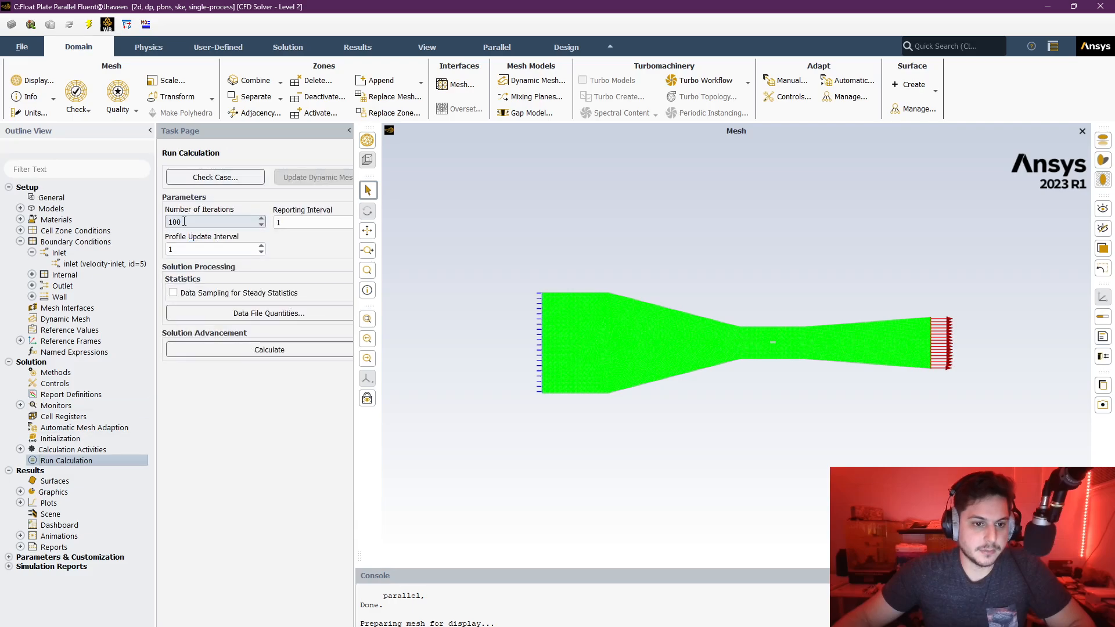
click(224, 350)
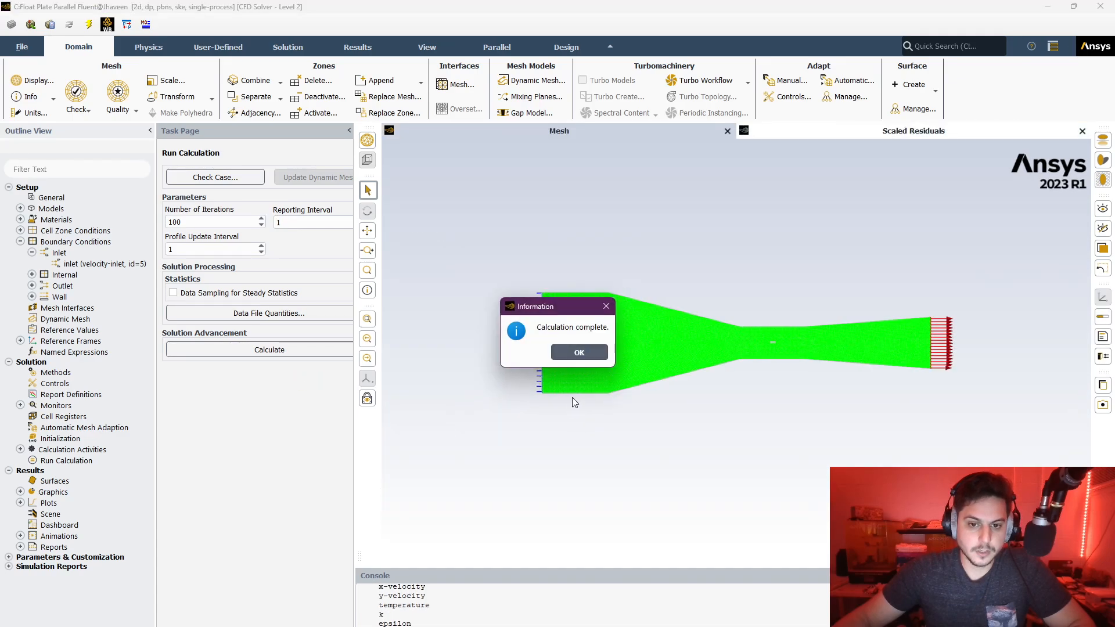
click(578, 352)
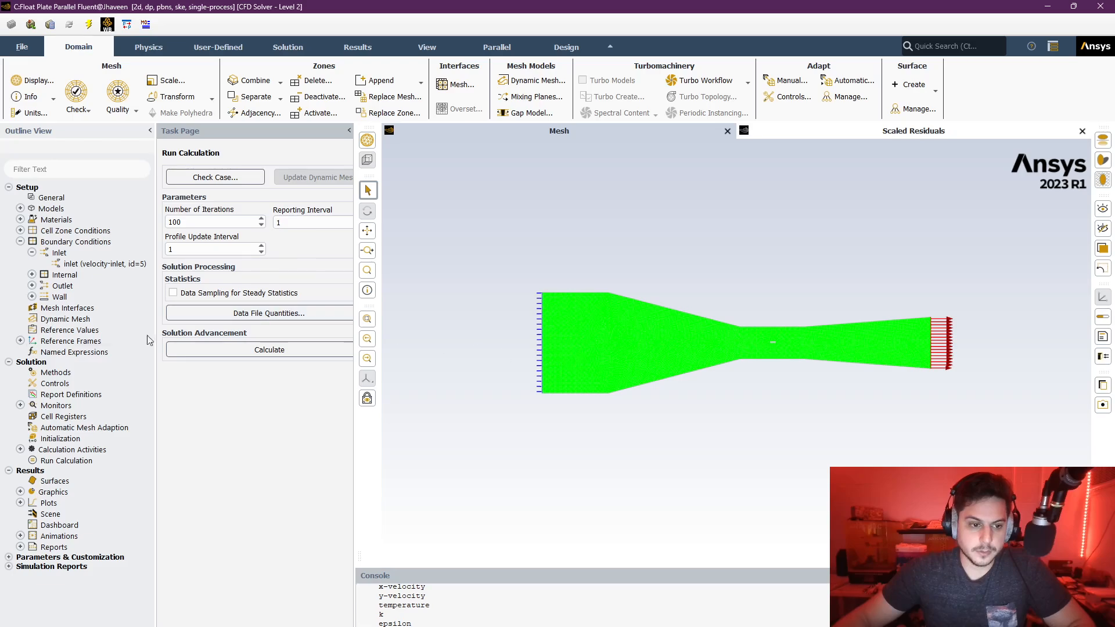
- Display the existing static-pressure contour on interior-surface_body with its range computed, and close the contour settings
click(21, 493)
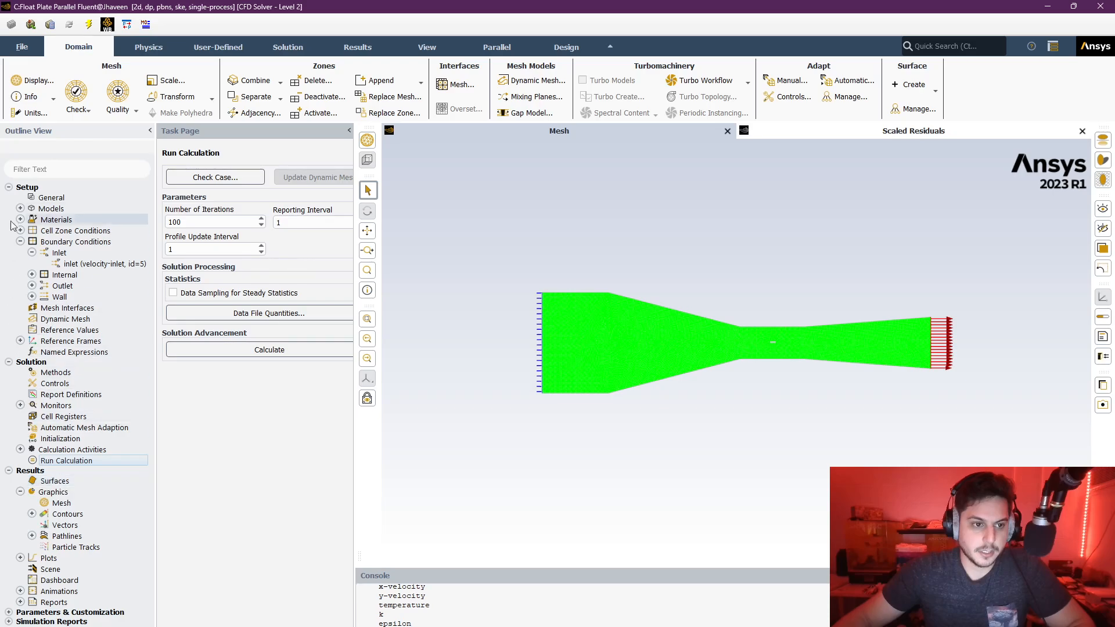
click(9, 189)
click(9, 198)
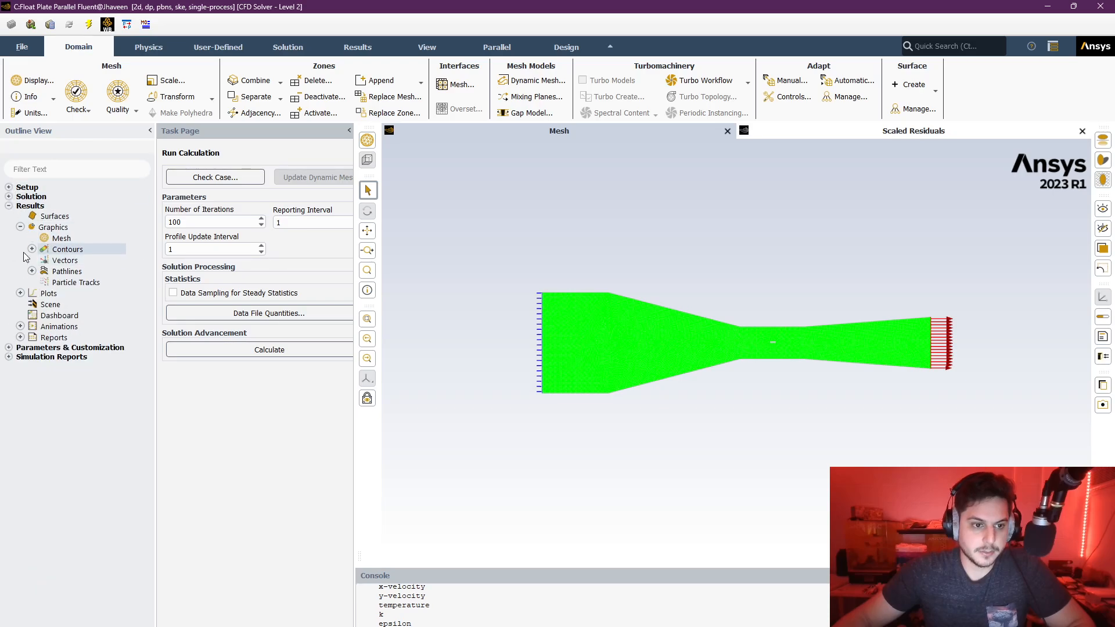
click(32, 249)
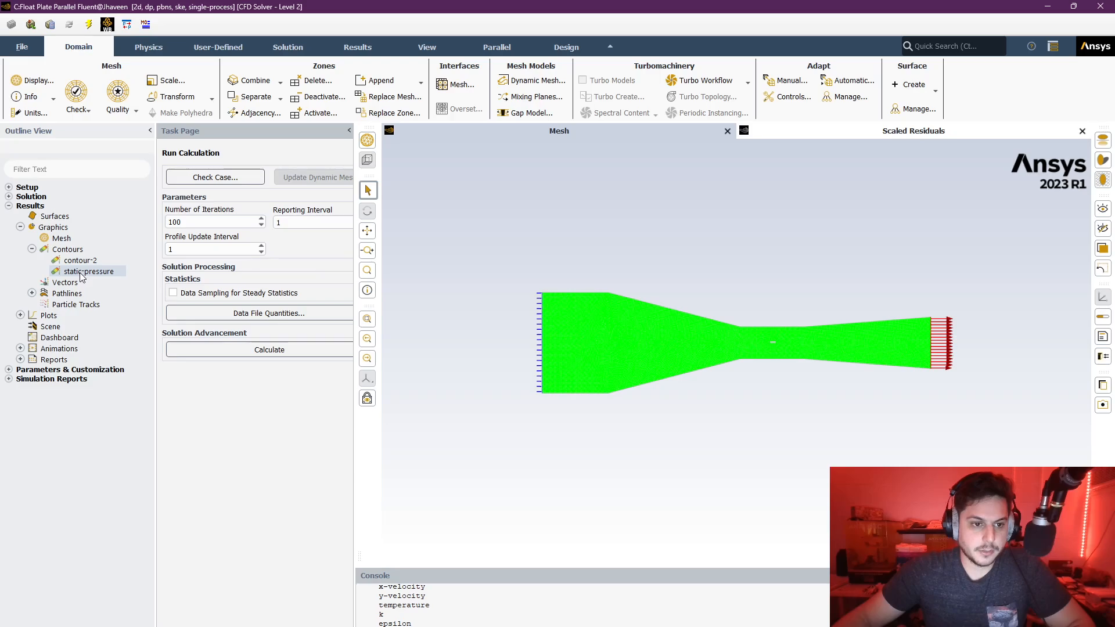
double_click(81, 273)
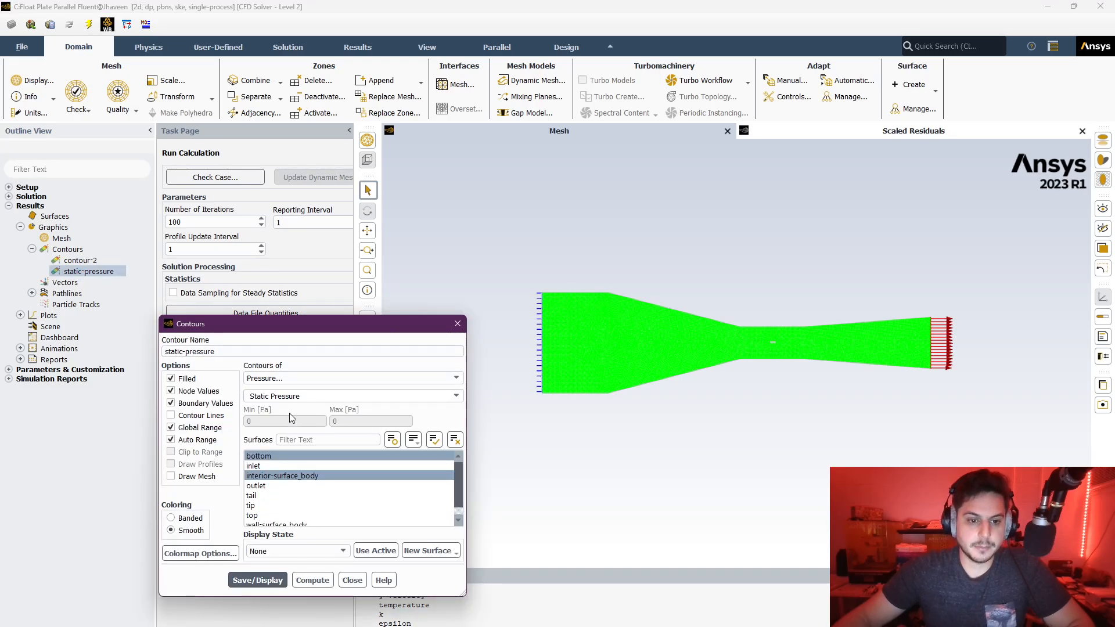
click(294, 458)
click(271, 477)
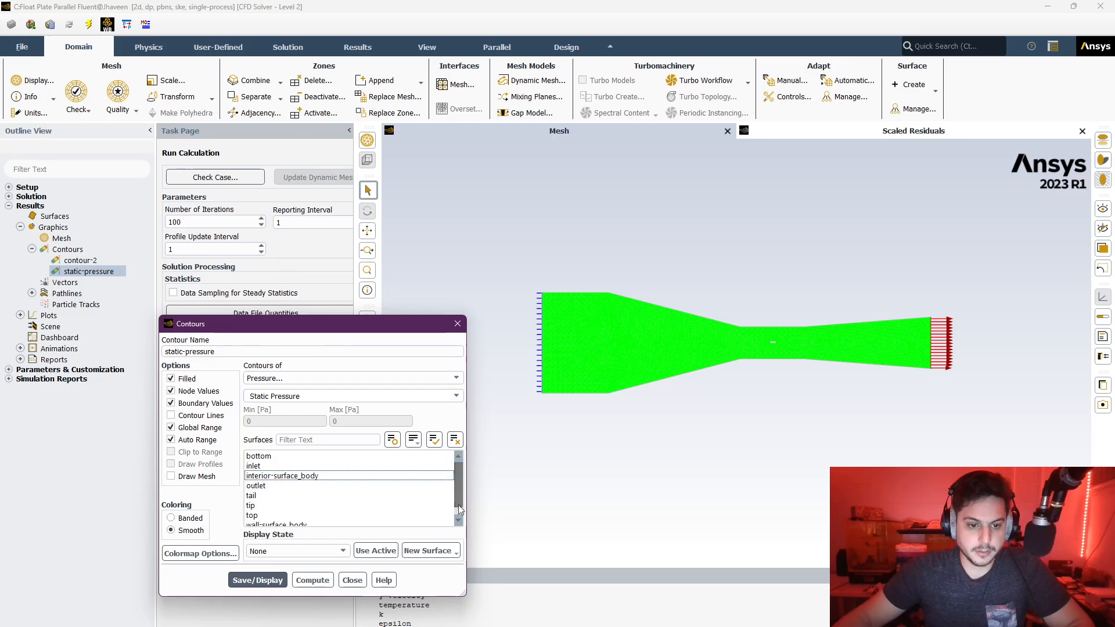
click(325, 477)
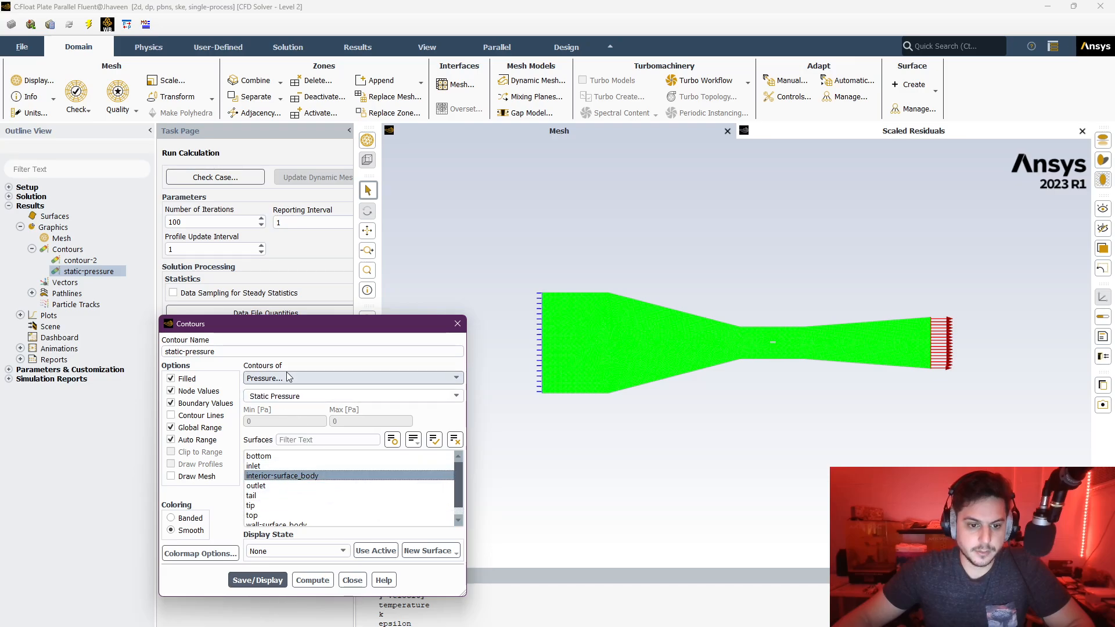
click(314, 582)
click(270, 585)
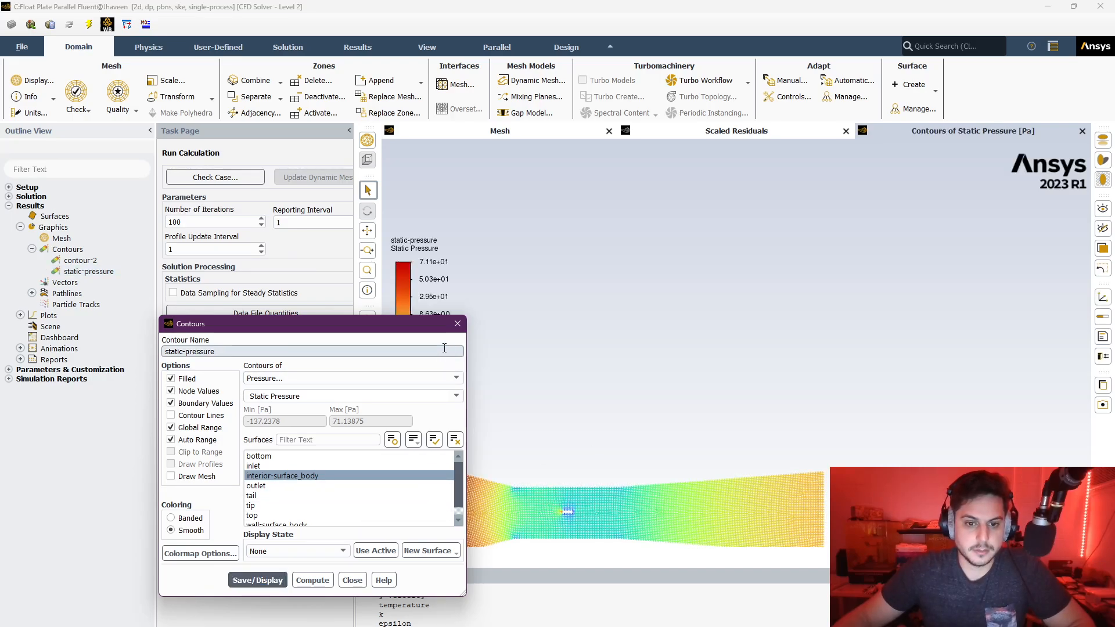
click(458, 323)
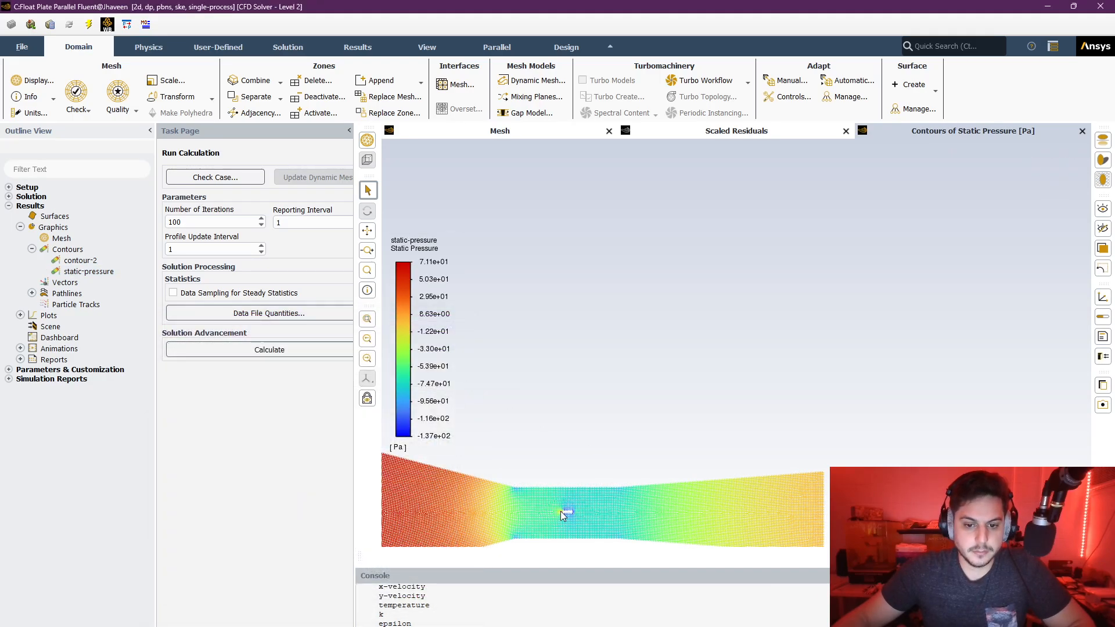
- Examine the static pressure contours around the float plate and along the whole wind tunnel
drag(605, 475, 802, 283)
drag(914, 294, 964, 305)
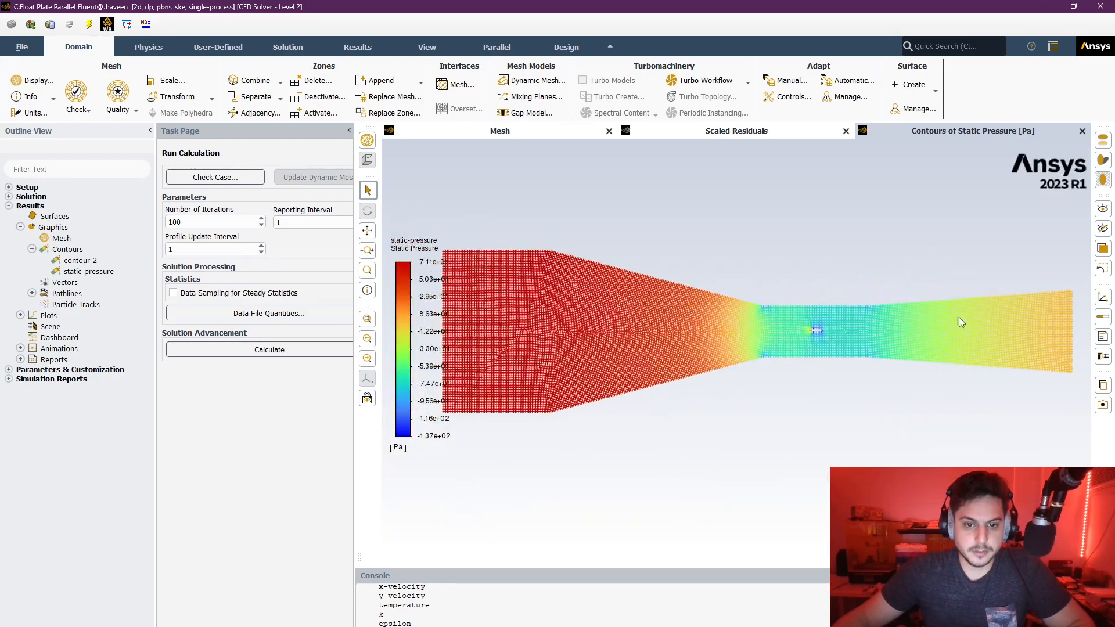
mouse_move(807, 299)
mouse_down()
mouse_move(829, 299)
mouse_move(818, 308)
mouse_up()
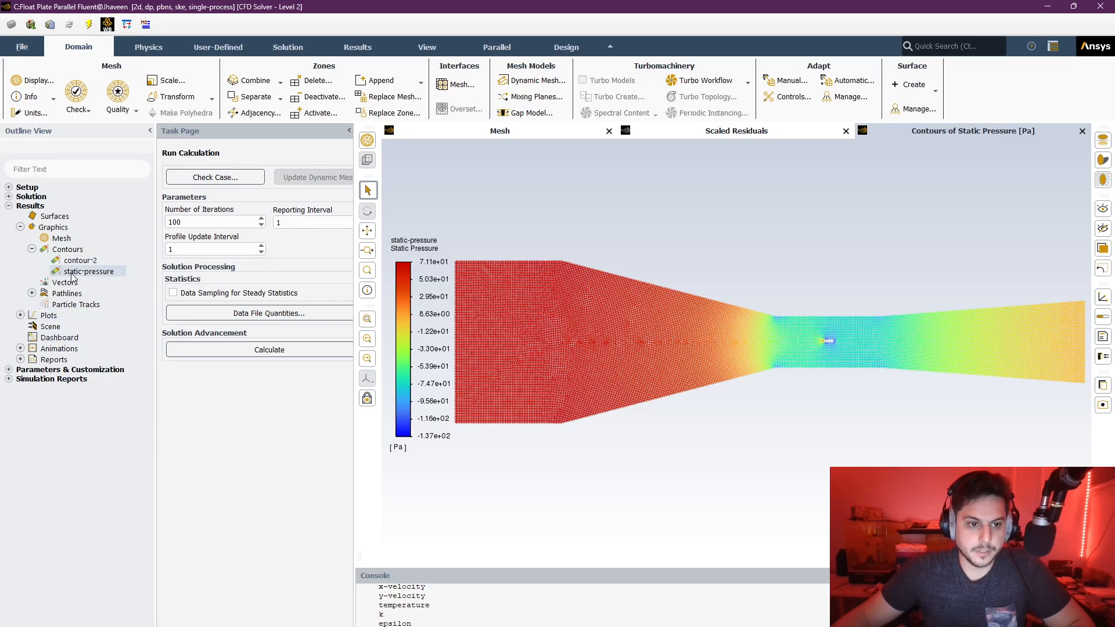
scroll(907, 366, down, 4)
scroll(911, 367, up, 12)
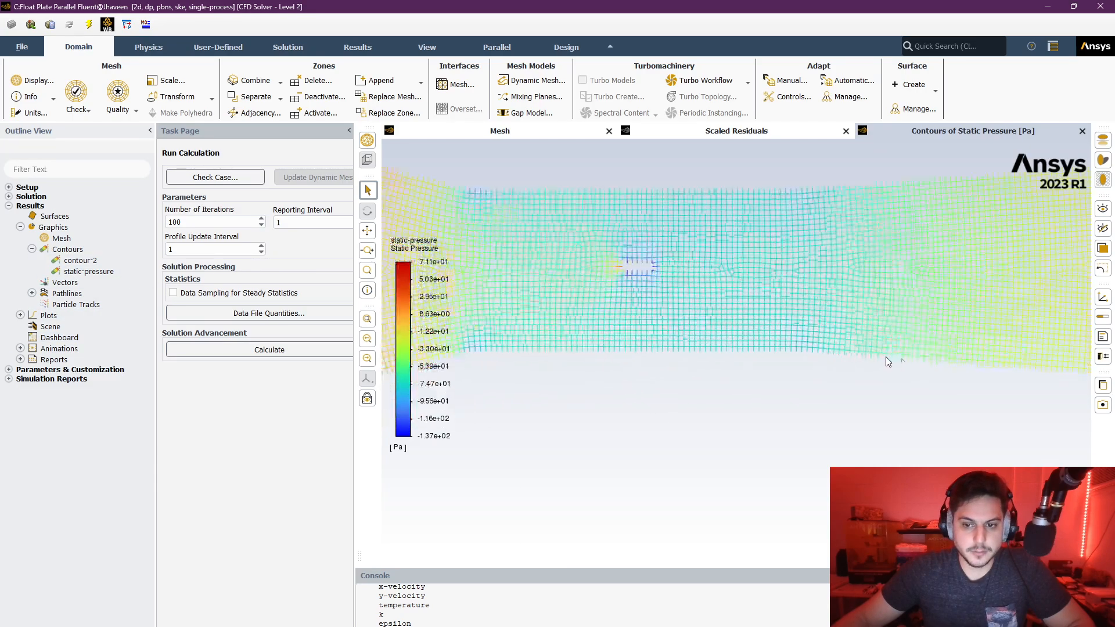
scroll(542, 229, up, 3)
scroll(607, 249, up, 2)
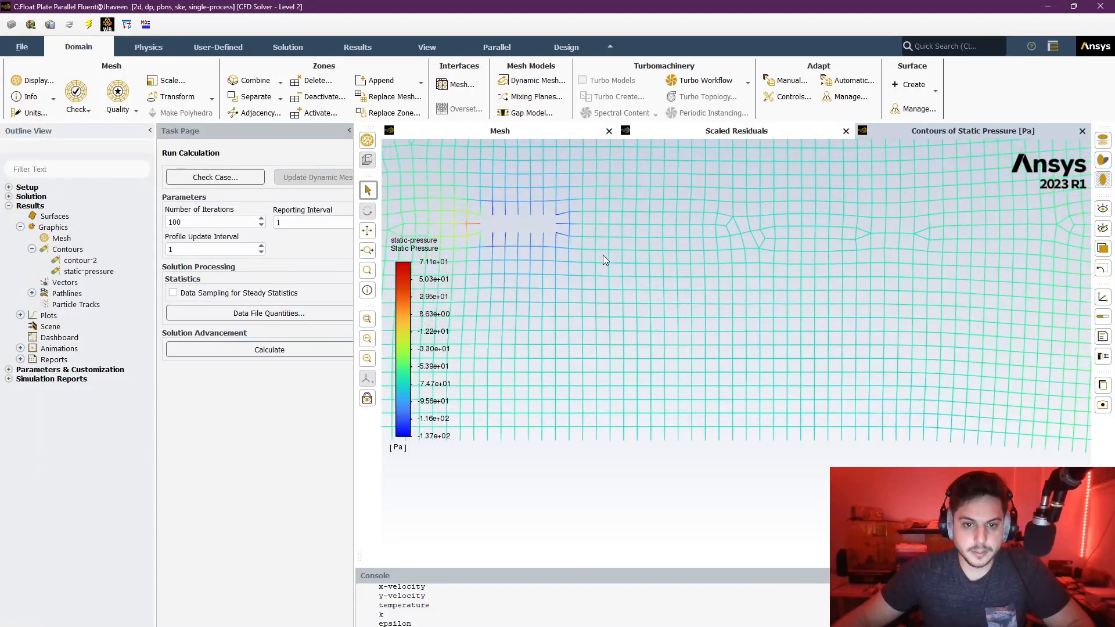
scroll(603, 260, down, 5)
scroll(604, 262, down, 2)
scroll(936, 311, up, 1)
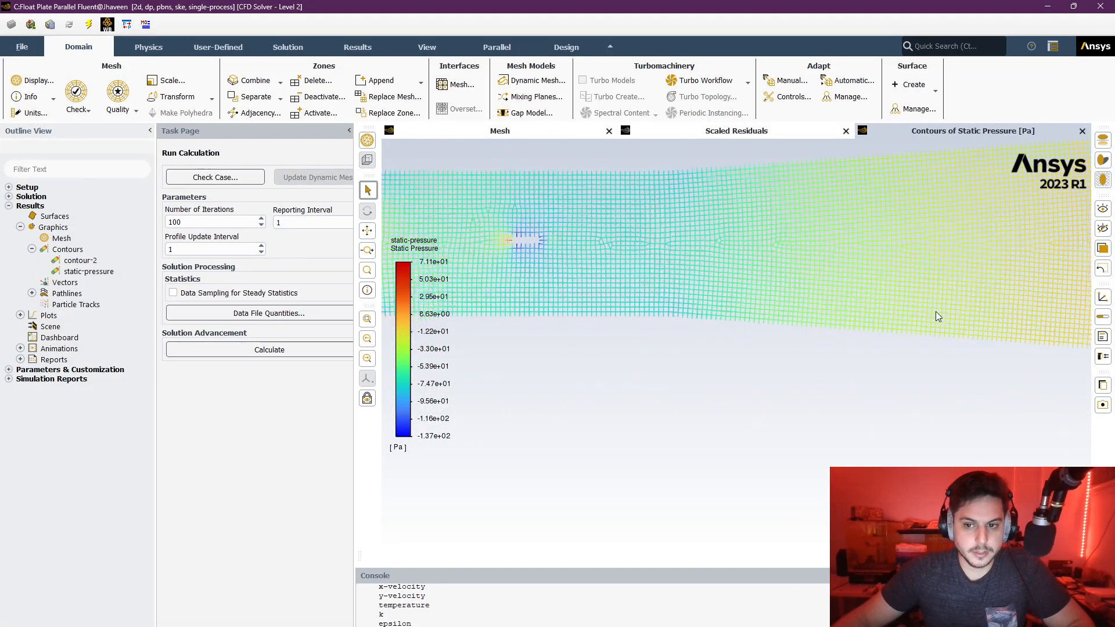
scroll(798, 304, down, 4)
scroll(767, 301, down, 4)
drag(663, 280, 700, 326)
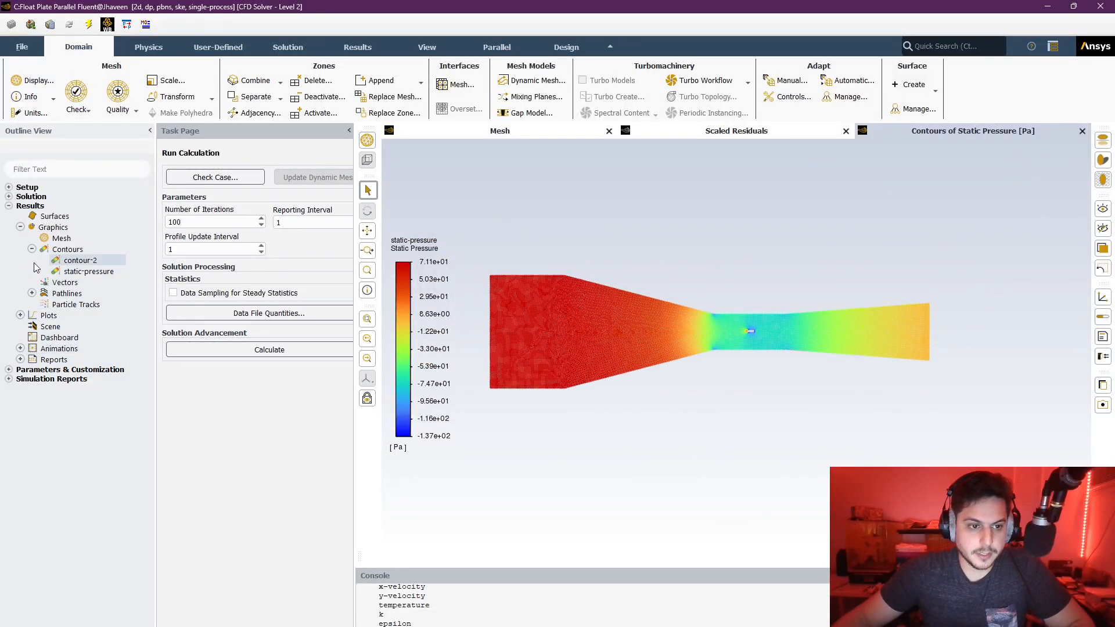
- Exclude the bottom surface from contour-2, then compute and display its Velocity Magnitude contours on interior-surface_body
double_click(68, 262)
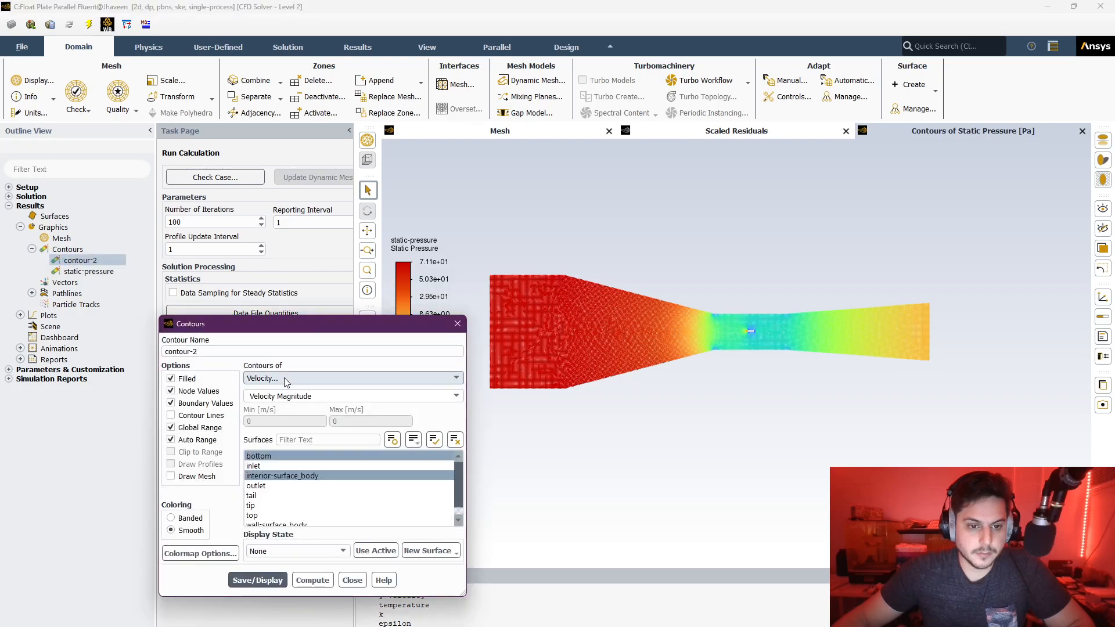
click(259, 456)
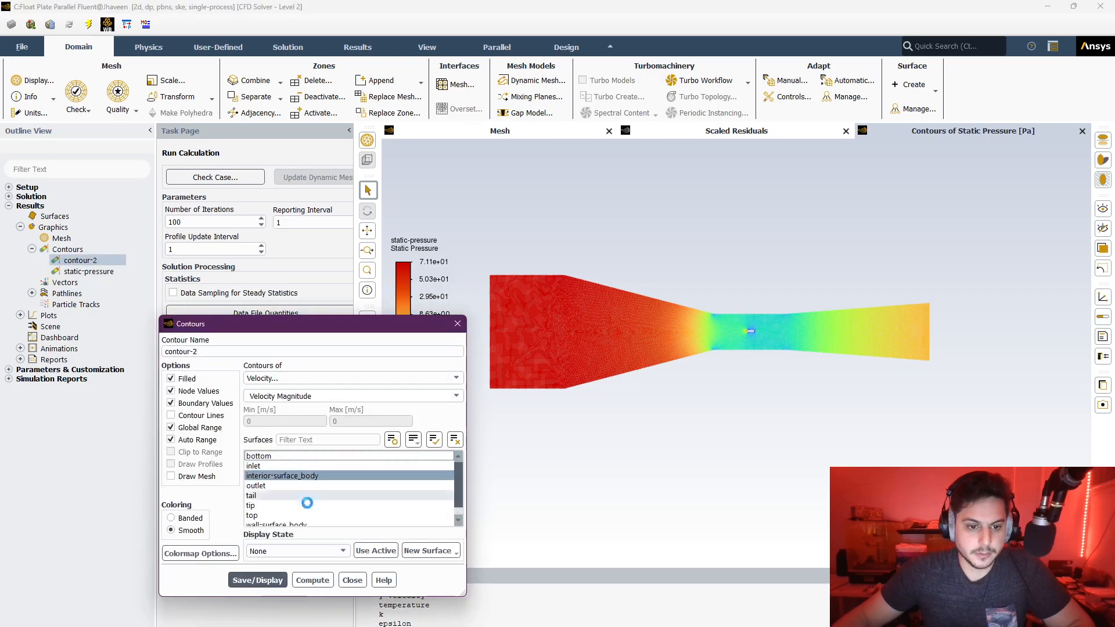
click(312, 580)
click(256, 580)
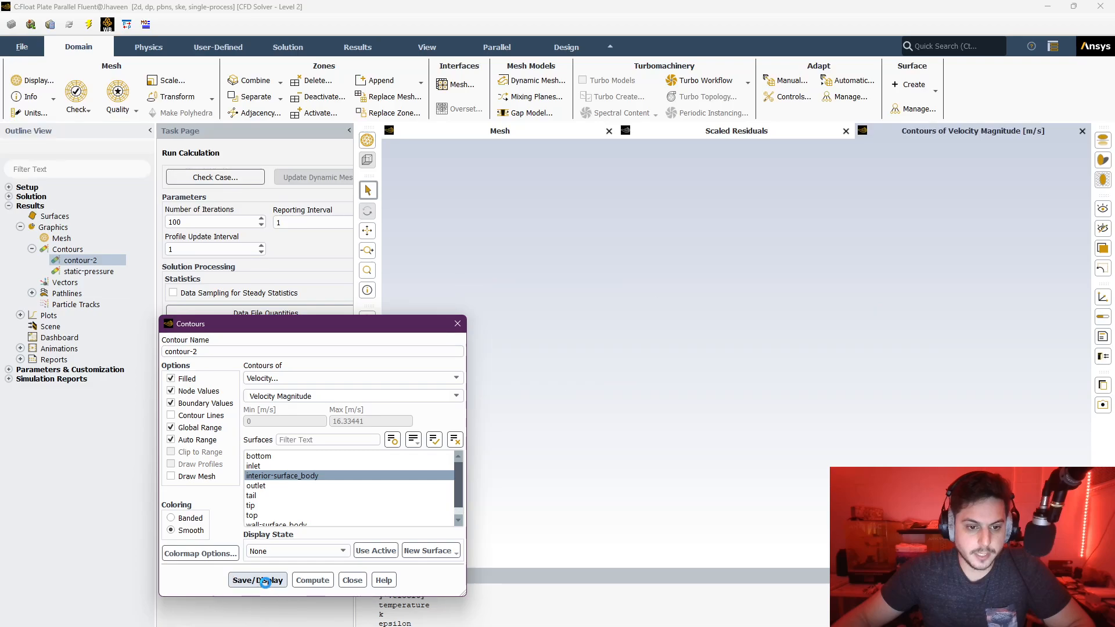
click(293, 475)
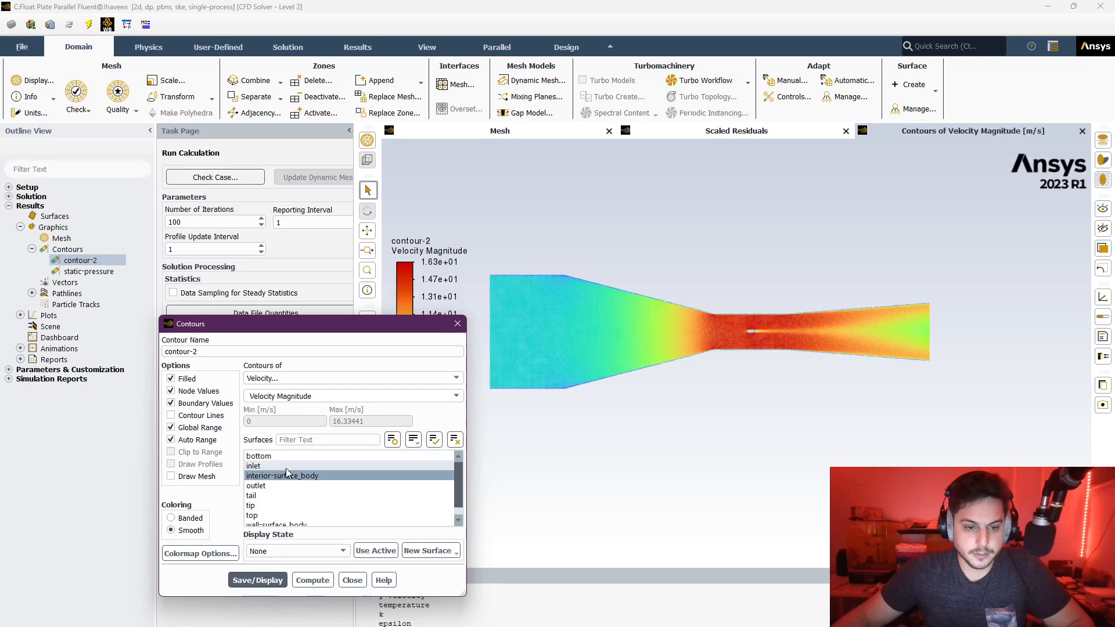
click(458, 324)
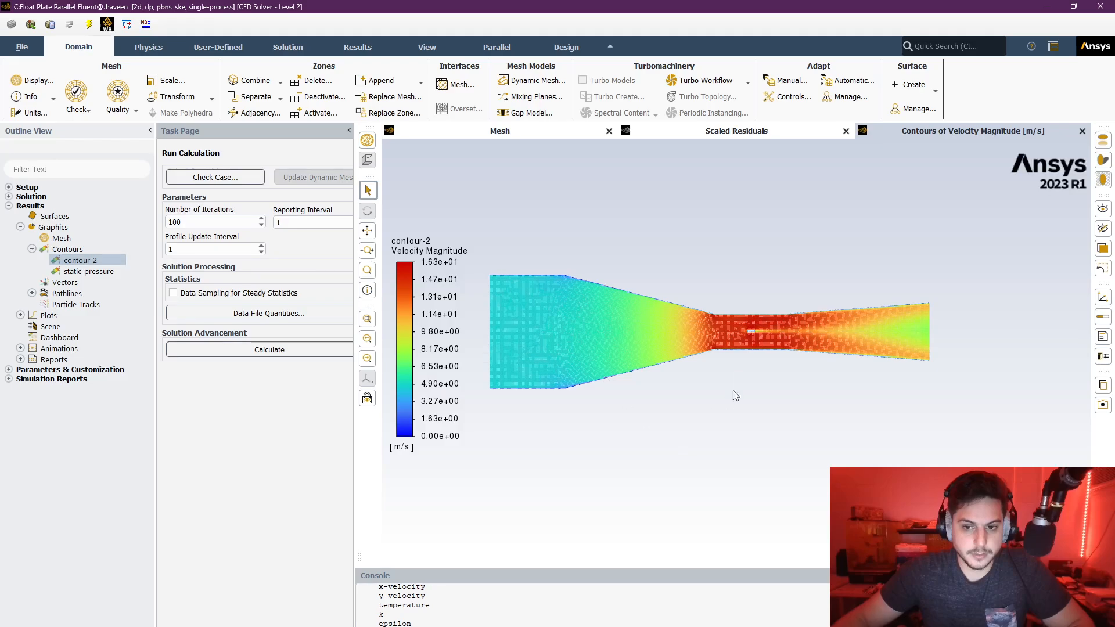
scroll(810, 343, up, 2)
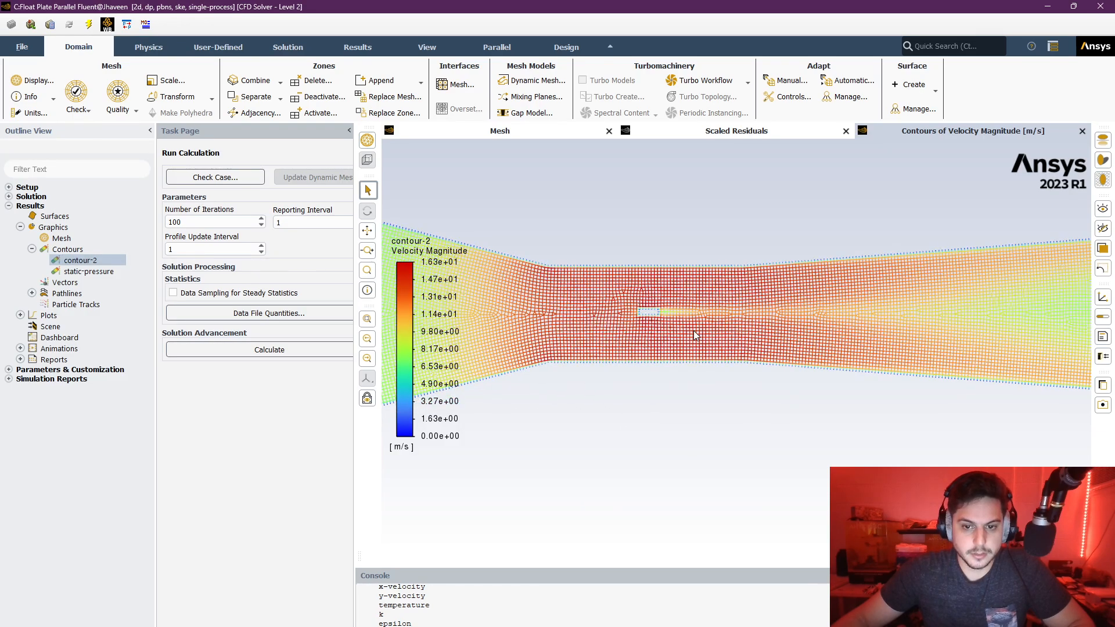
scroll(697, 354, down, 2)
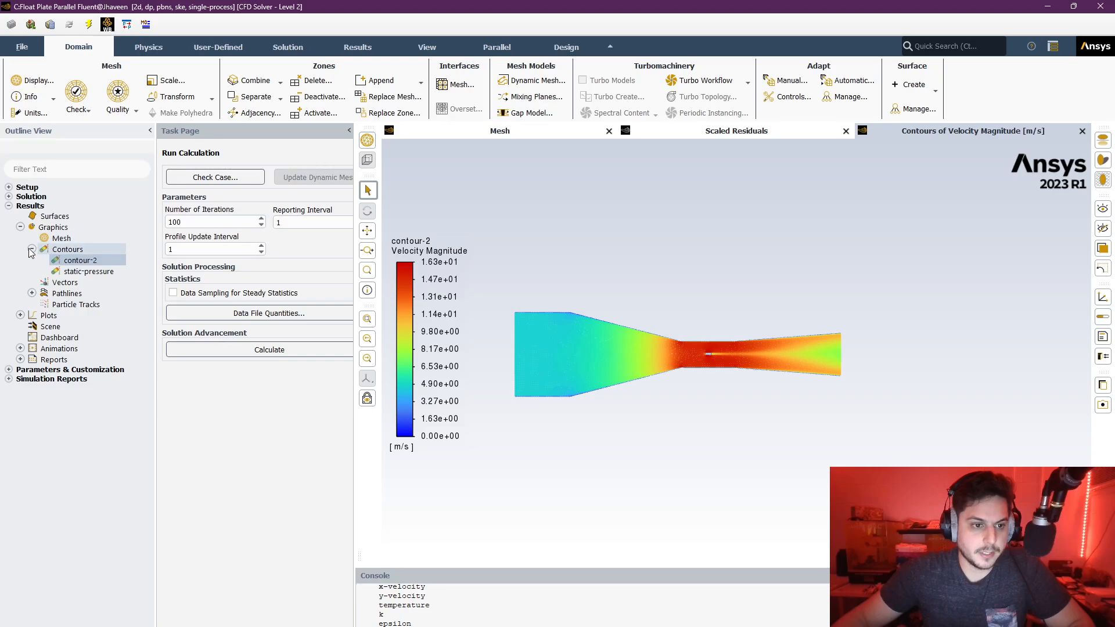
- Display pathlines-1 colored by Particle ID, released from interior-surface_body, and inspect the flow around the plate
click(75, 304)
click(32, 293)
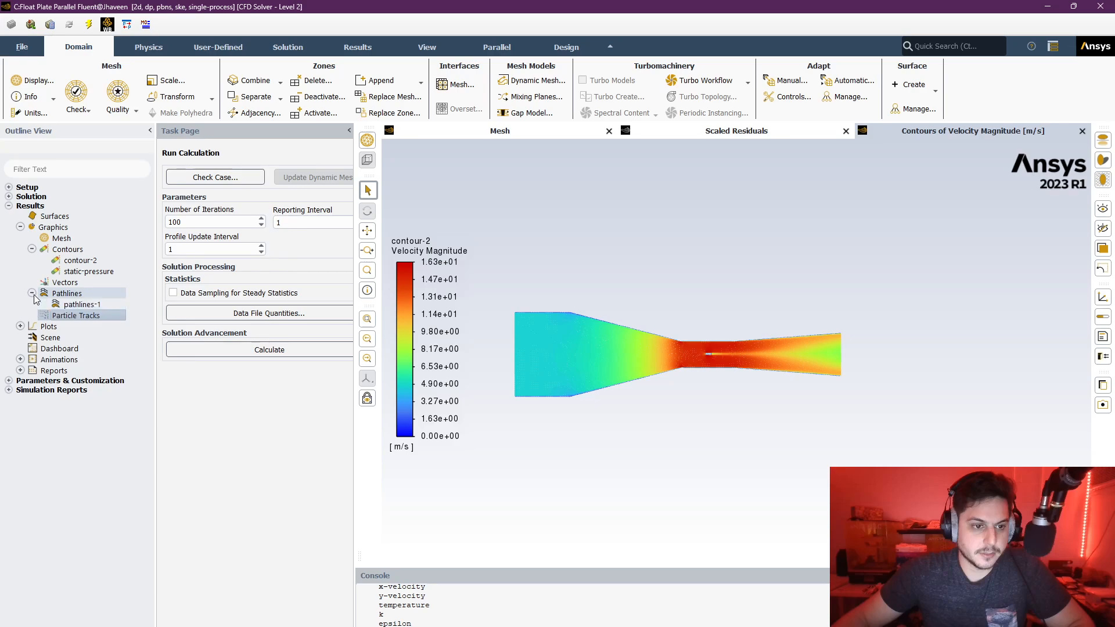
double_click(76, 305)
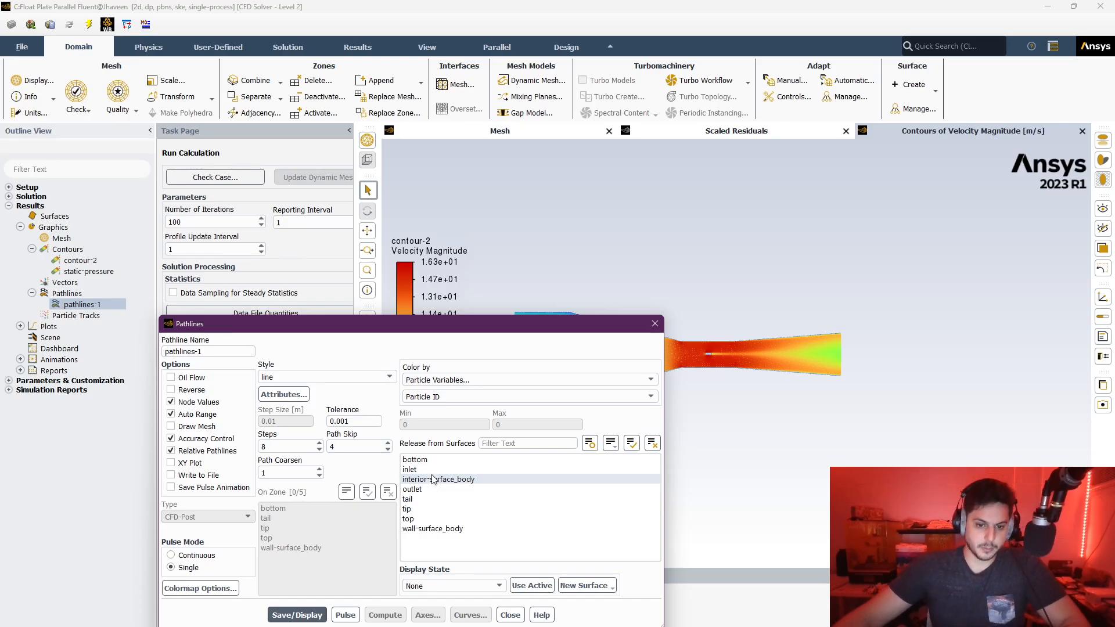
click(351, 619)
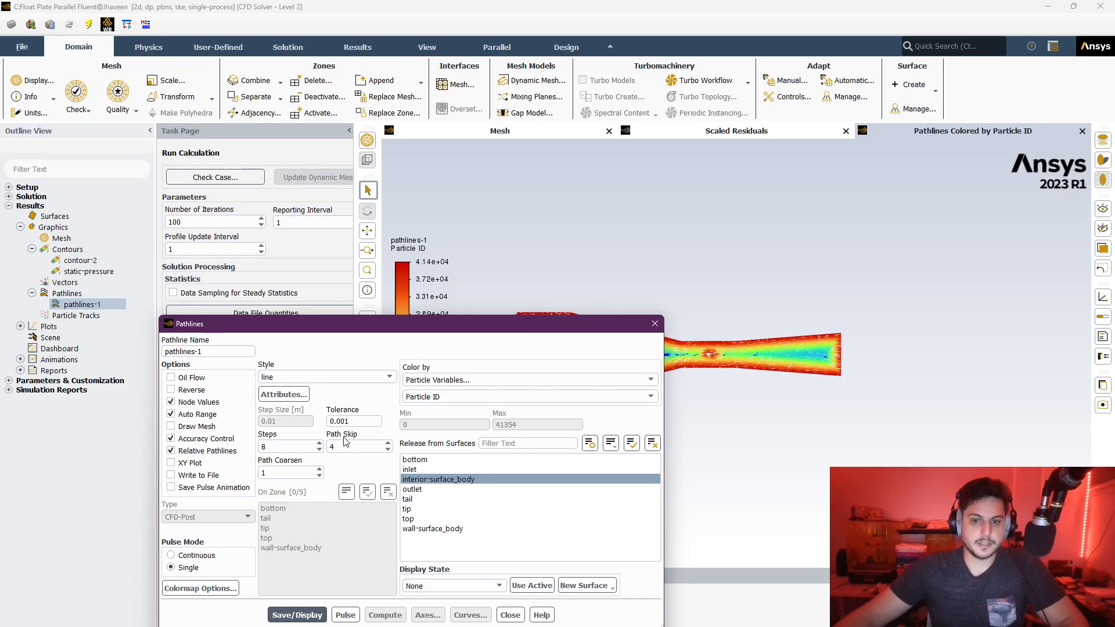
scroll(720, 374, up, 3)
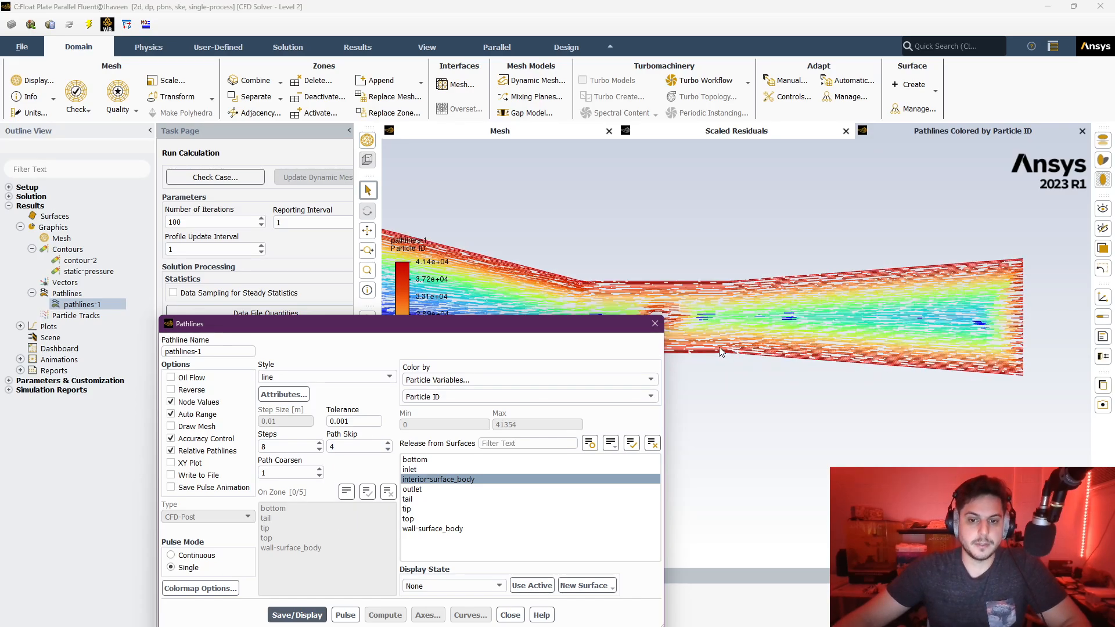
drag(720, 352, 838, 293)
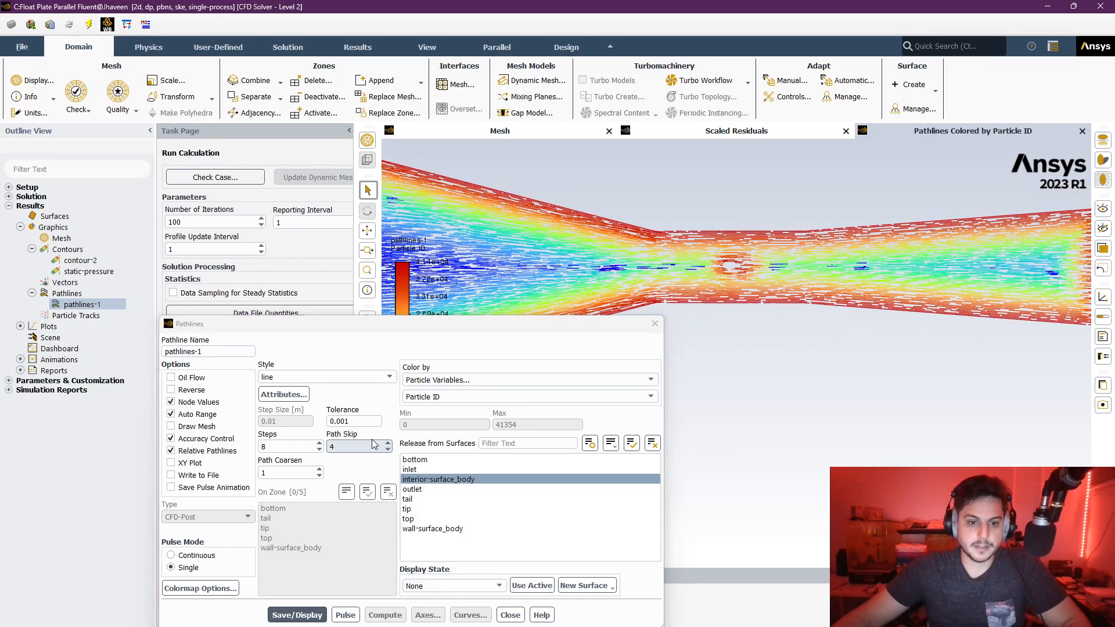
scroll(697, 299, up, 4)
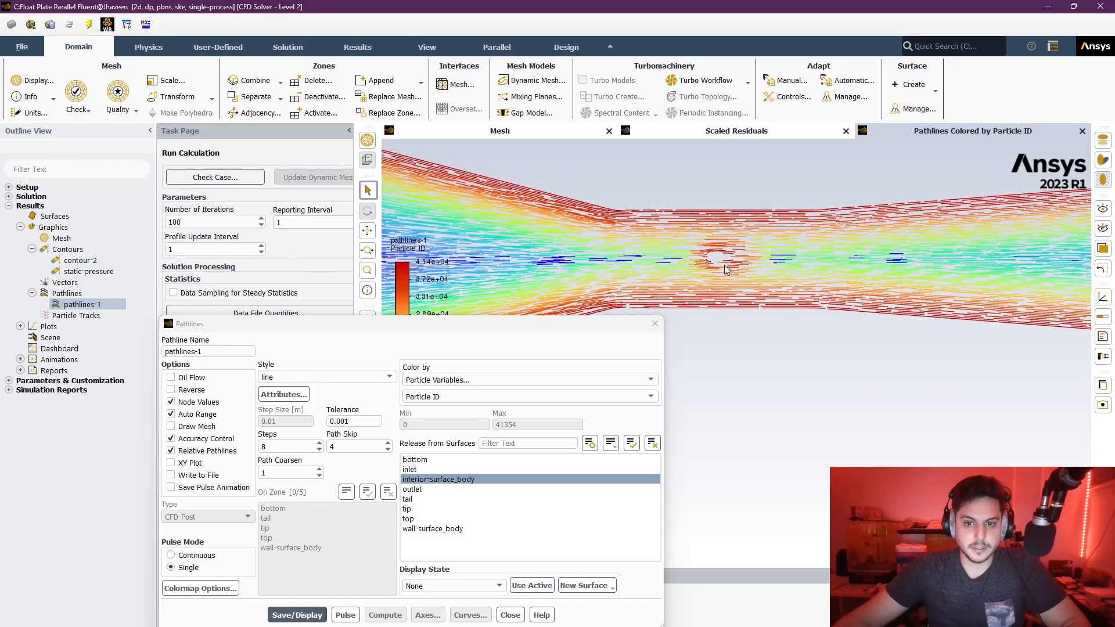
drag(669, 289, 616, 262)
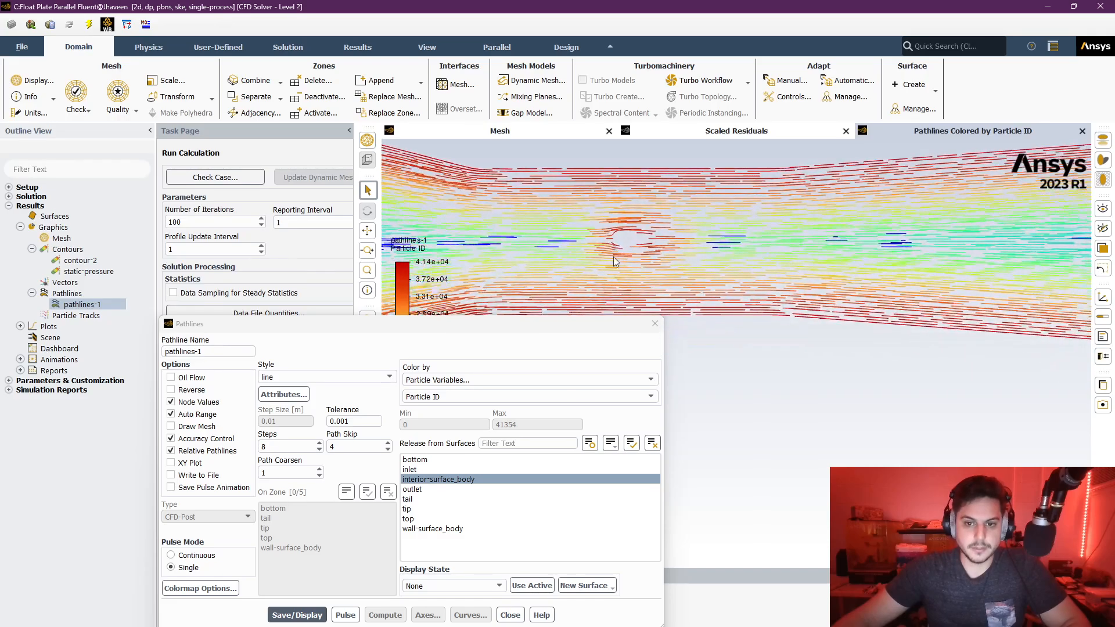
- Set the pathline Steps to 50 and redisplay the pathlines to inspect the flow around the plate
double_click(270, 449)
text(50)
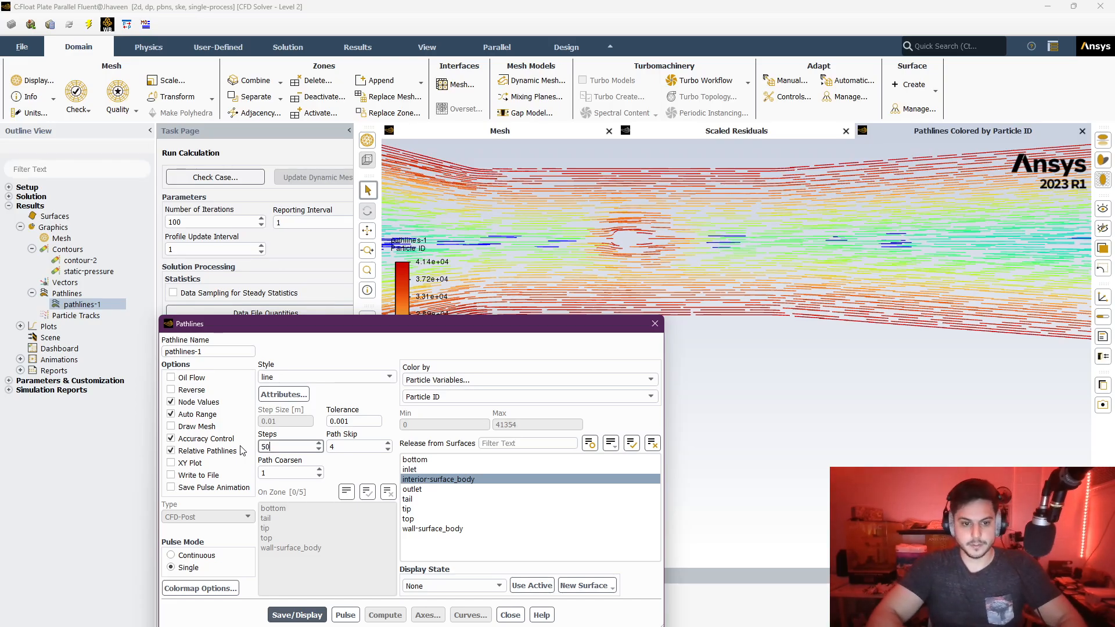
click(307, 618)
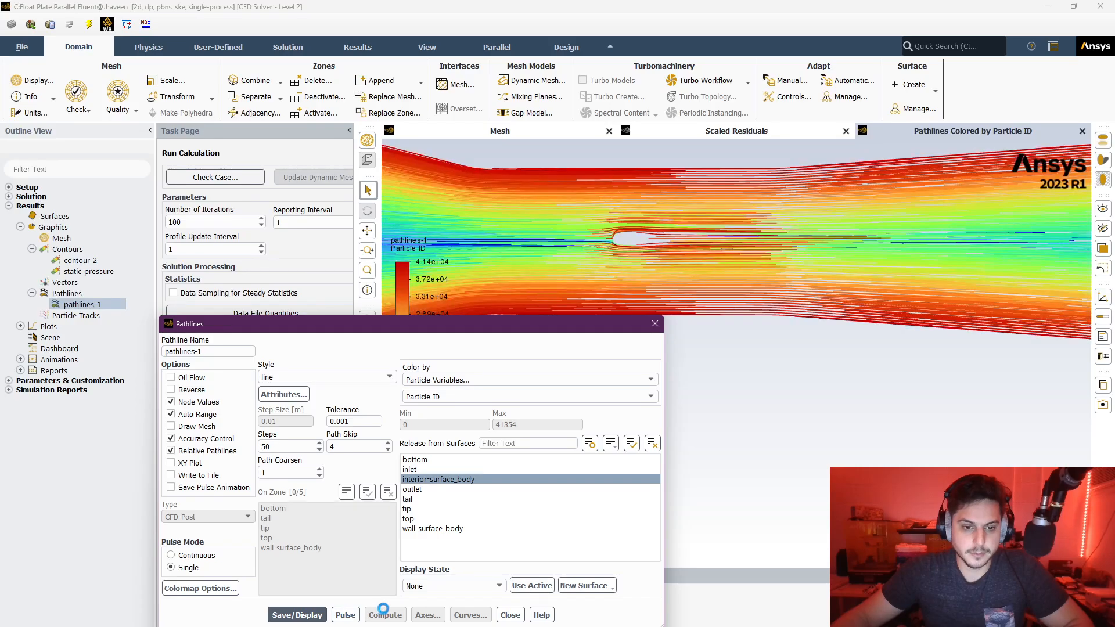
scroll(668, 220, up, 6)
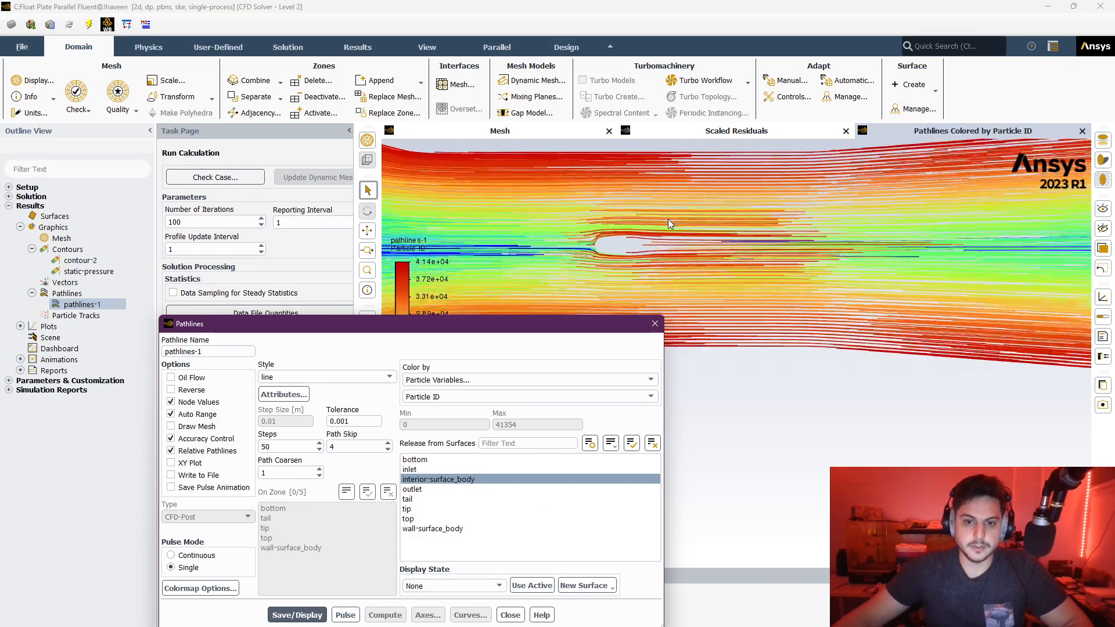
scroll(535, 212, up, 3)
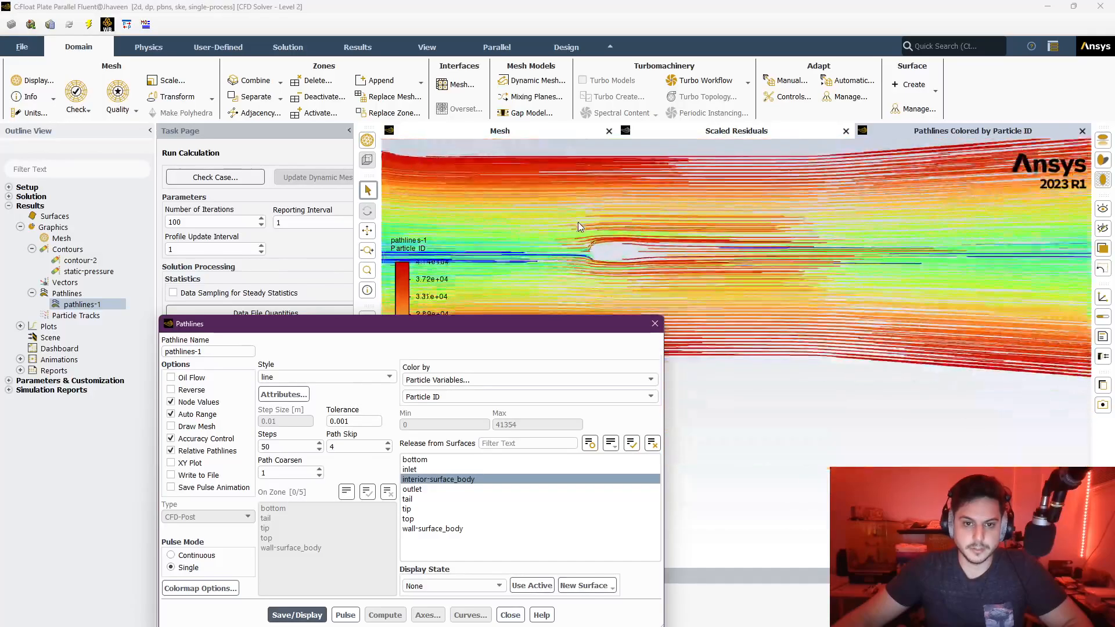
scroll(577, 222, down, 7)
- Set the pathline Steps back to 8 and redisplay the pathlines around the plate
drag(298, 443, 259, 445)
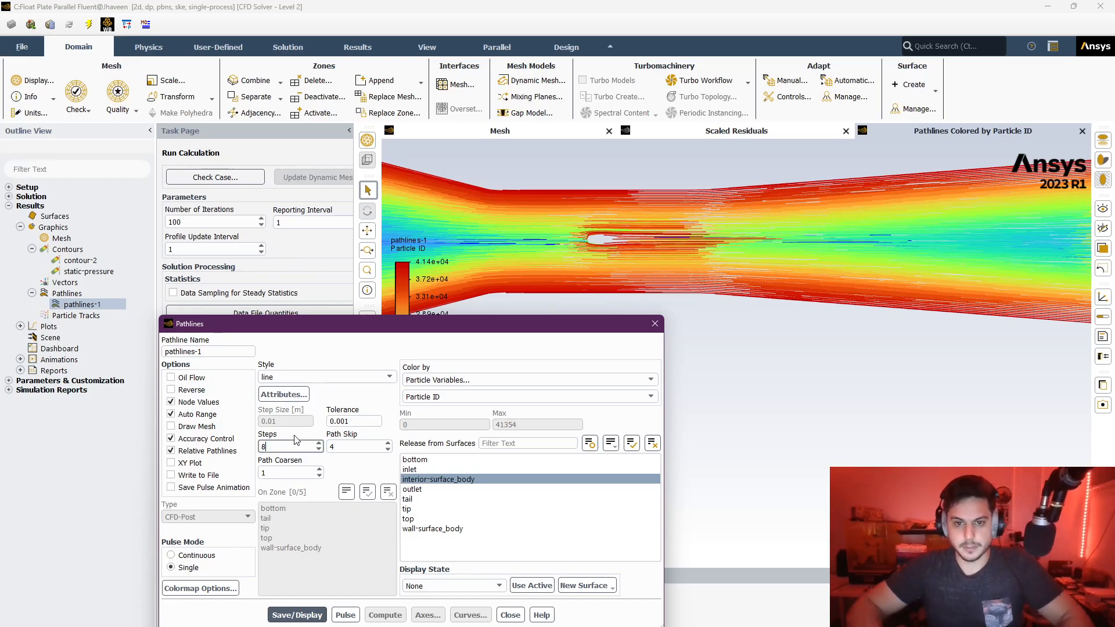
text(8)
click(297, 615)
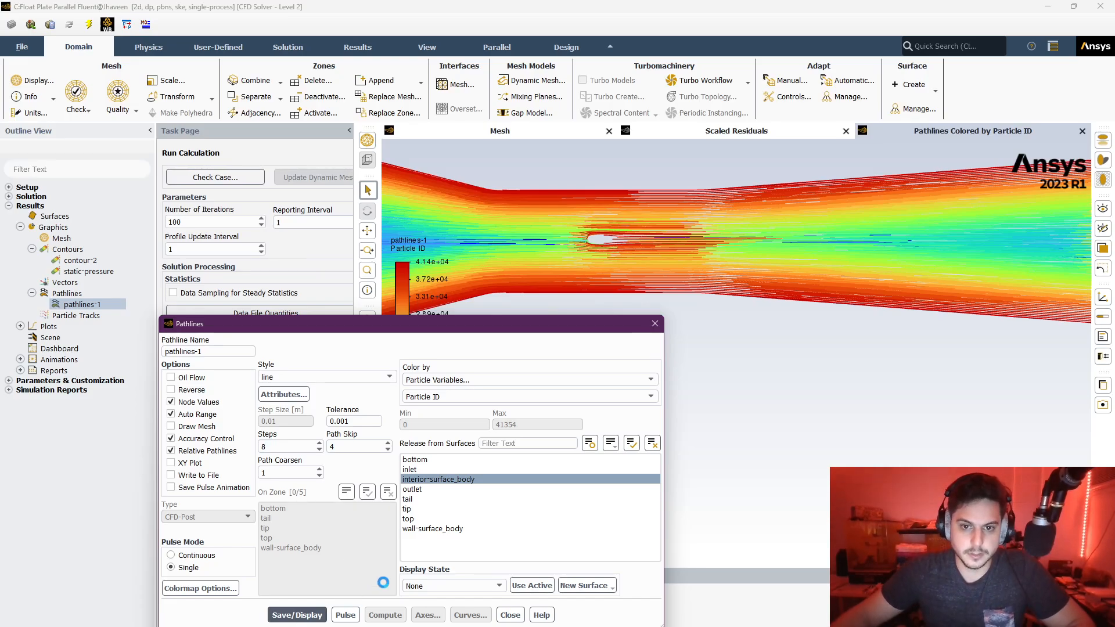
scroll(635, 256, up, 5)
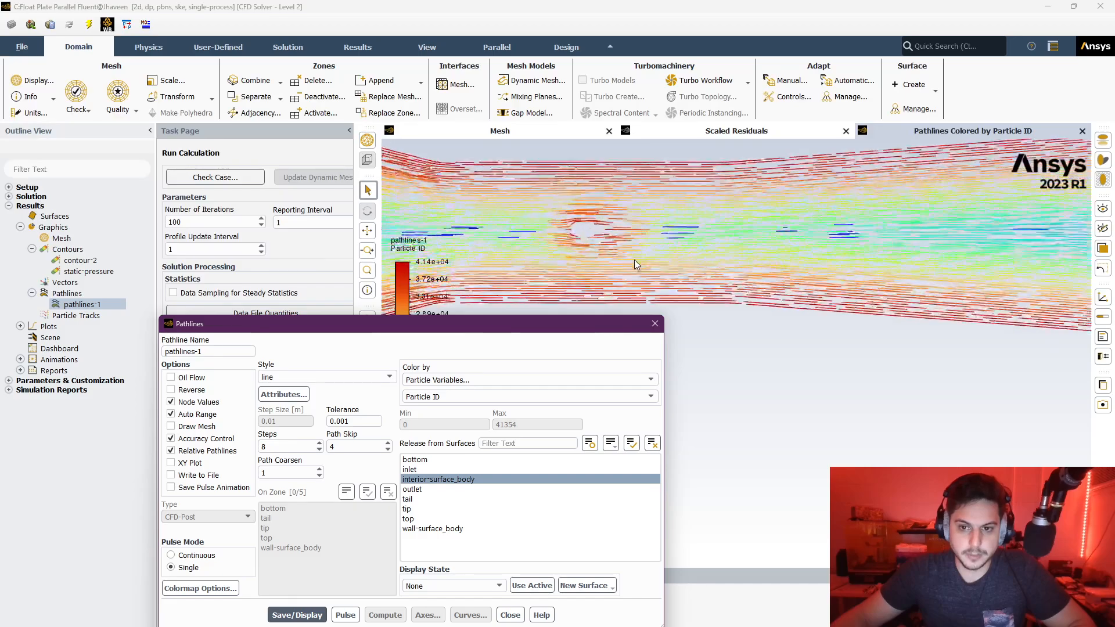
- Inspect the pathlines around the plate and close the pathlines-1 settings
drag(585, 238, 668, 244)
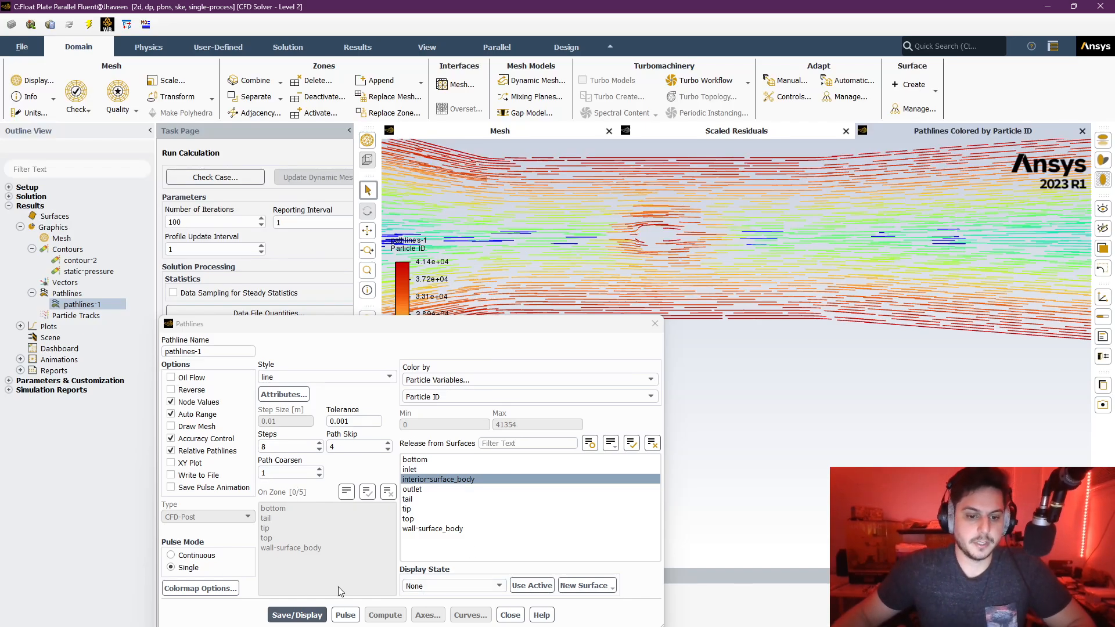
click(655, 323)
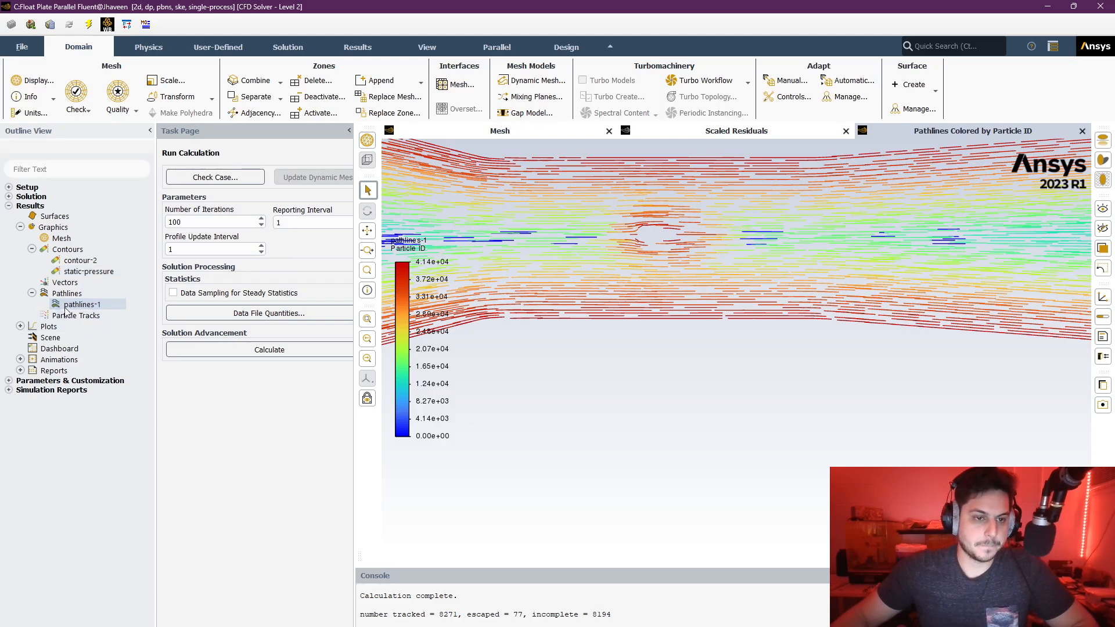
- Switch to Workbench and open the Solution cell of the Float Plate system
click(905, 625)
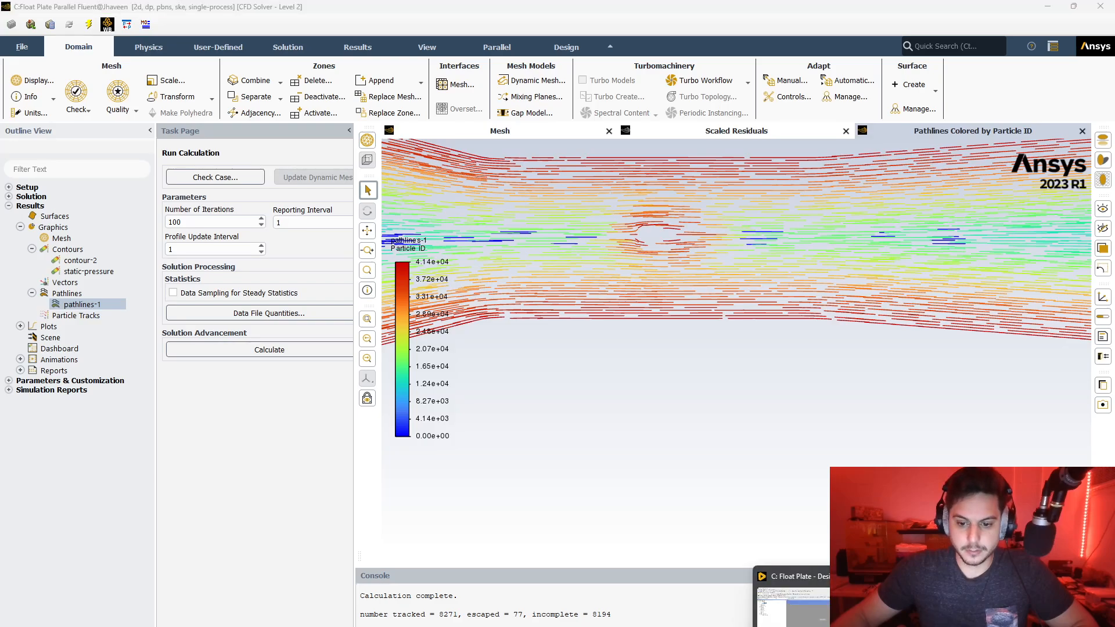
click(894, 625)
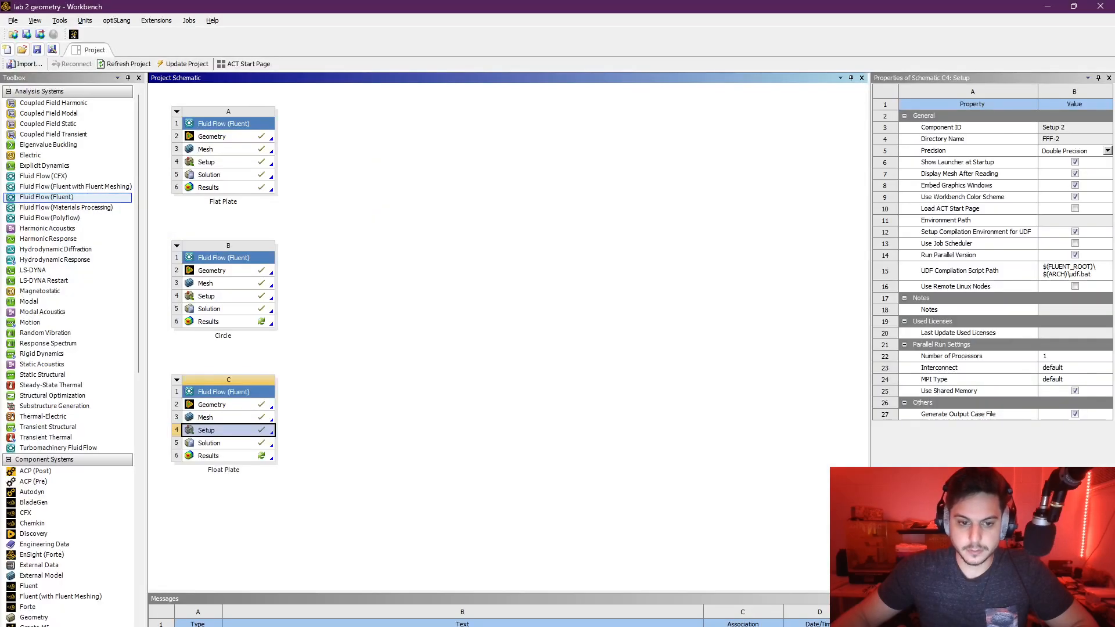
click(221, 446)
double_click(224, 450)
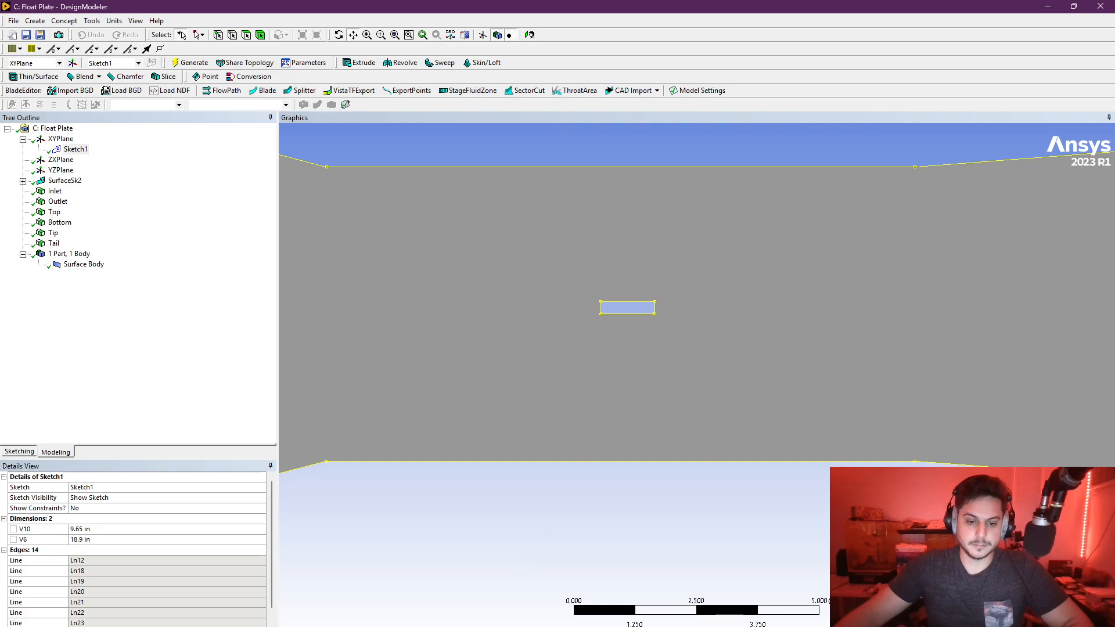
mouse_move(470, 626)
click(842, 626)
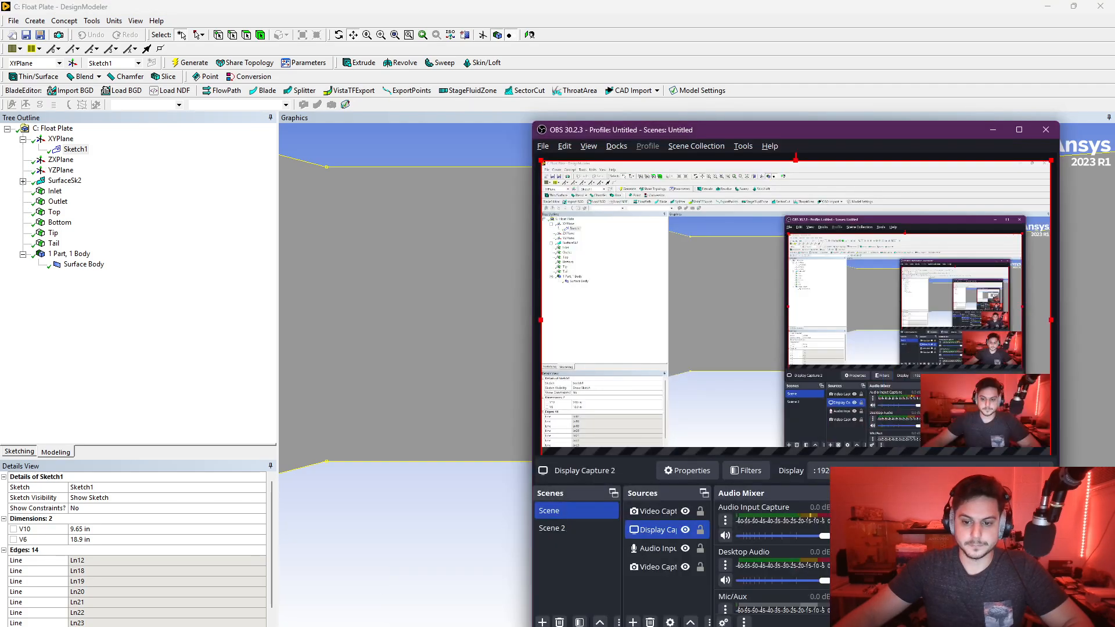